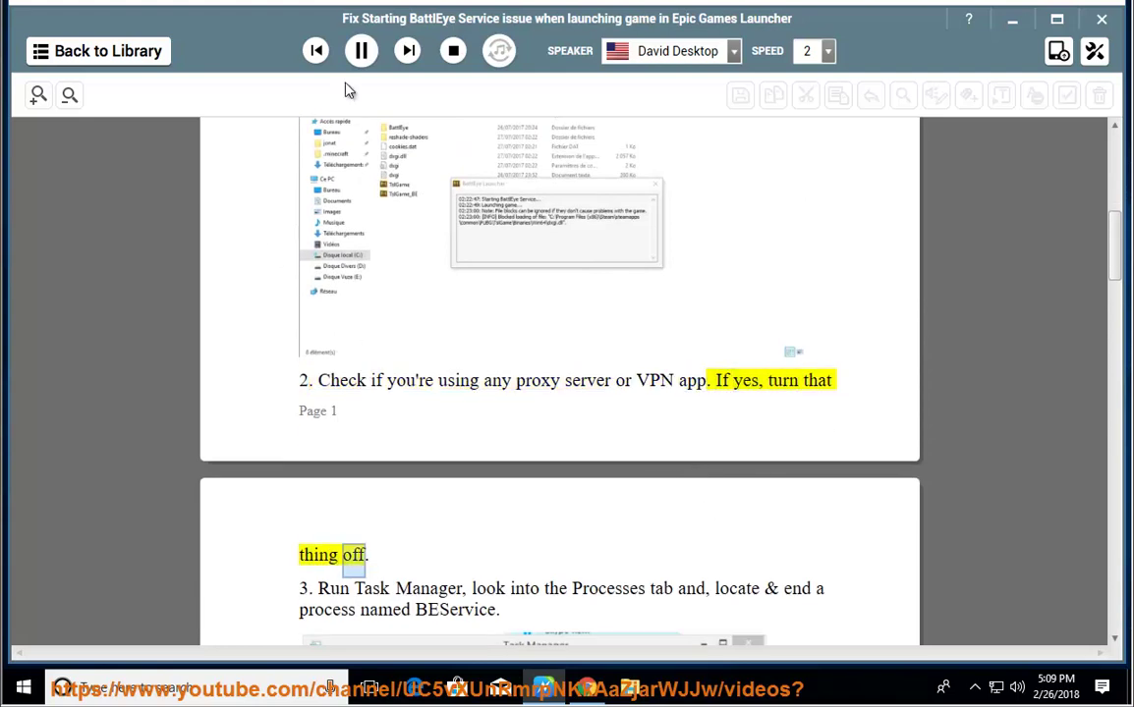
Pause the read-aloud after step 2 and select the words 'proxy server'
click(362, 51)
drag(615, 380, 516, 380)
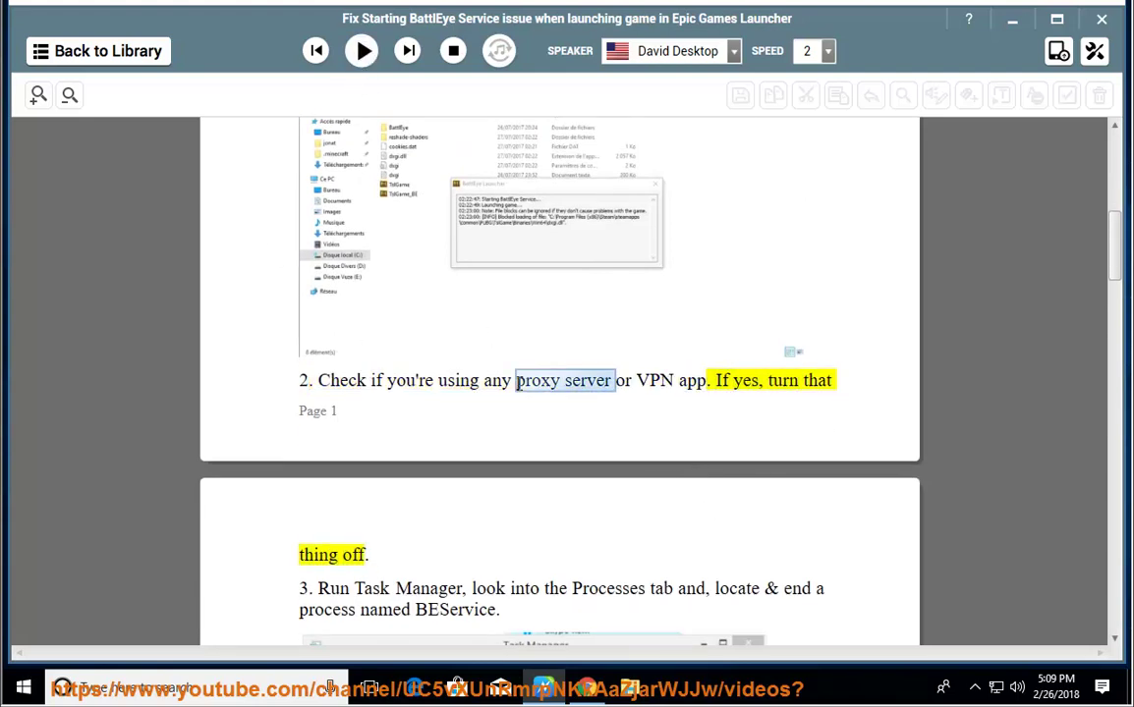
Launch Internet Explorer from Windows search
click(181, 686)
text(o)
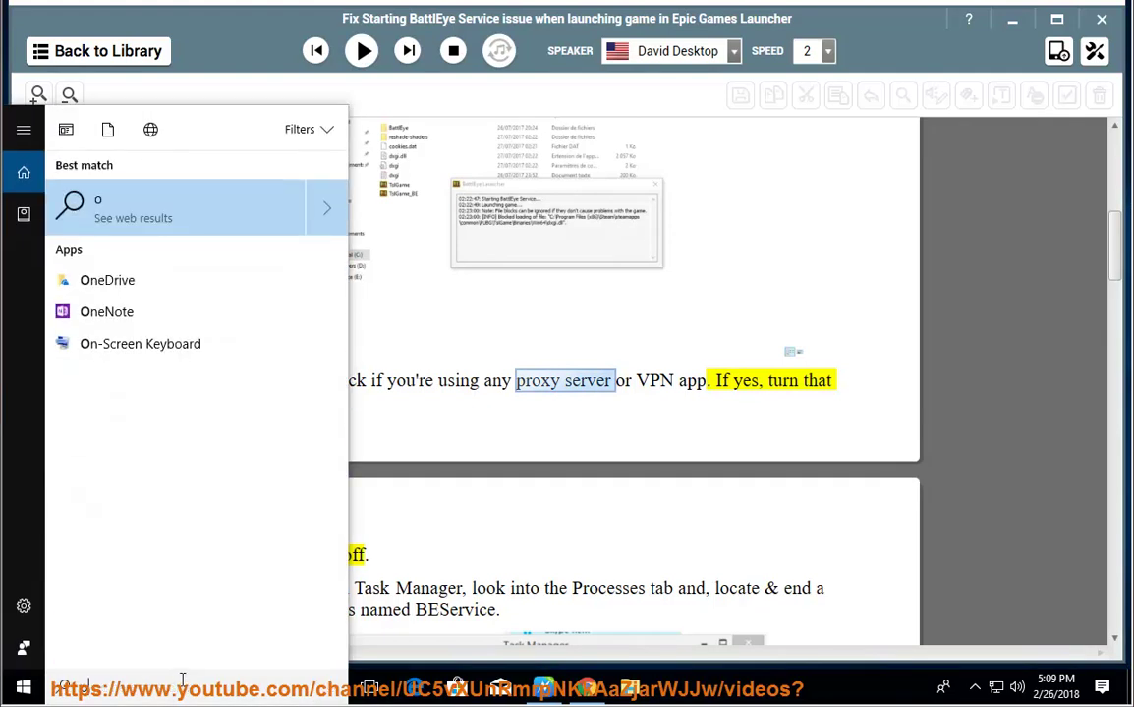
key(BackSpace)
text(ie)
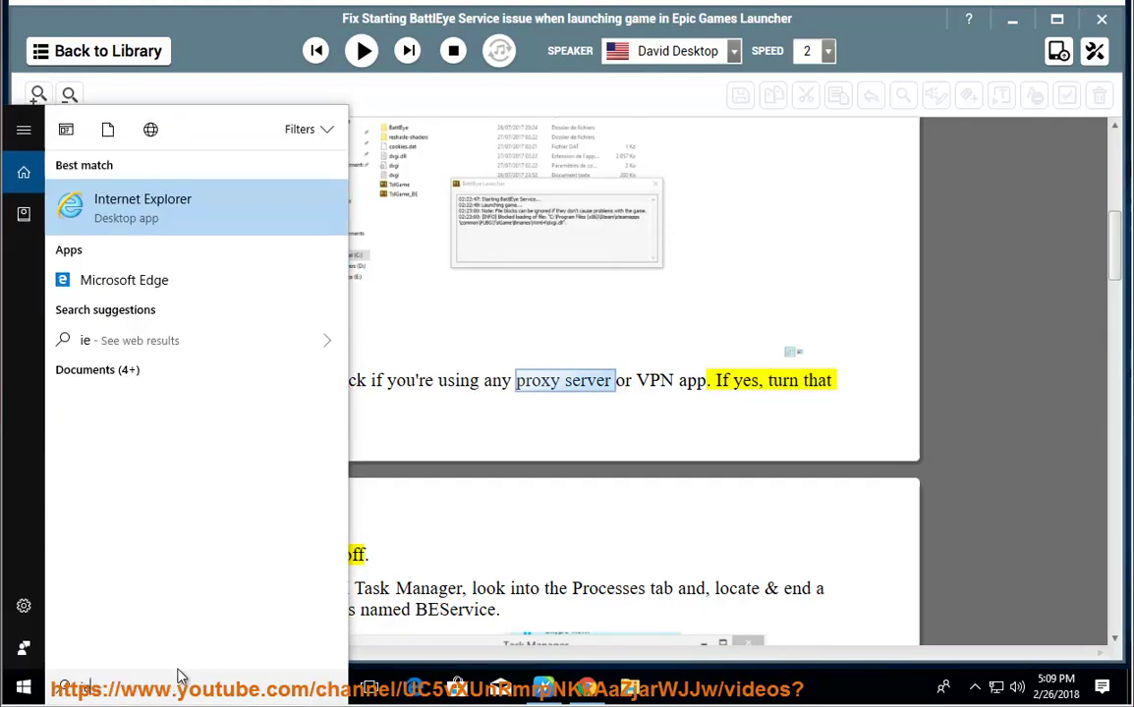
click(162, 224)
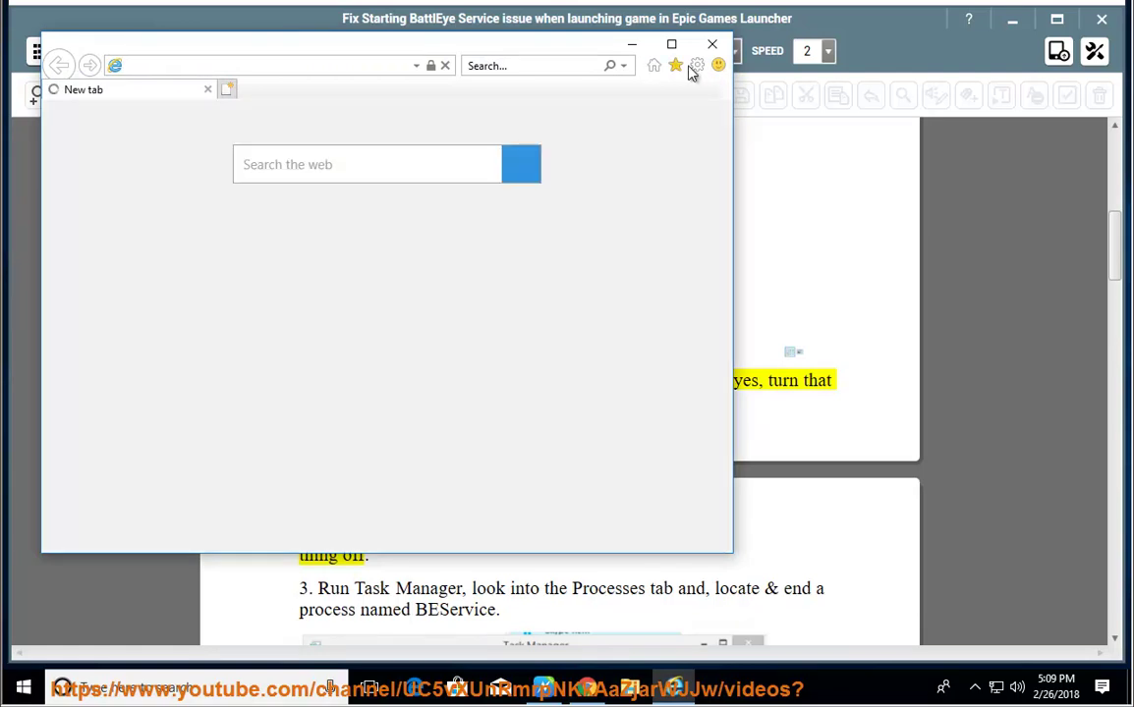
In Internet options' LAN settings, leave 'Use a proxy server' unchecked, confirm, and cancel out
click(697, 65)
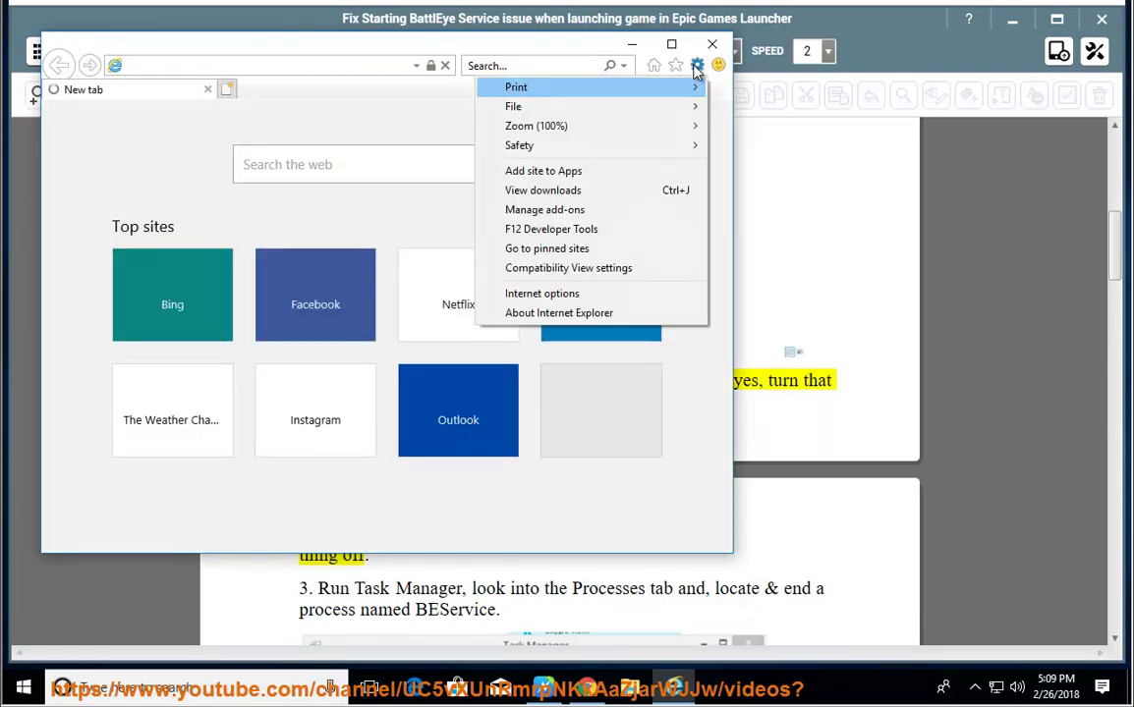
click(647, 295)
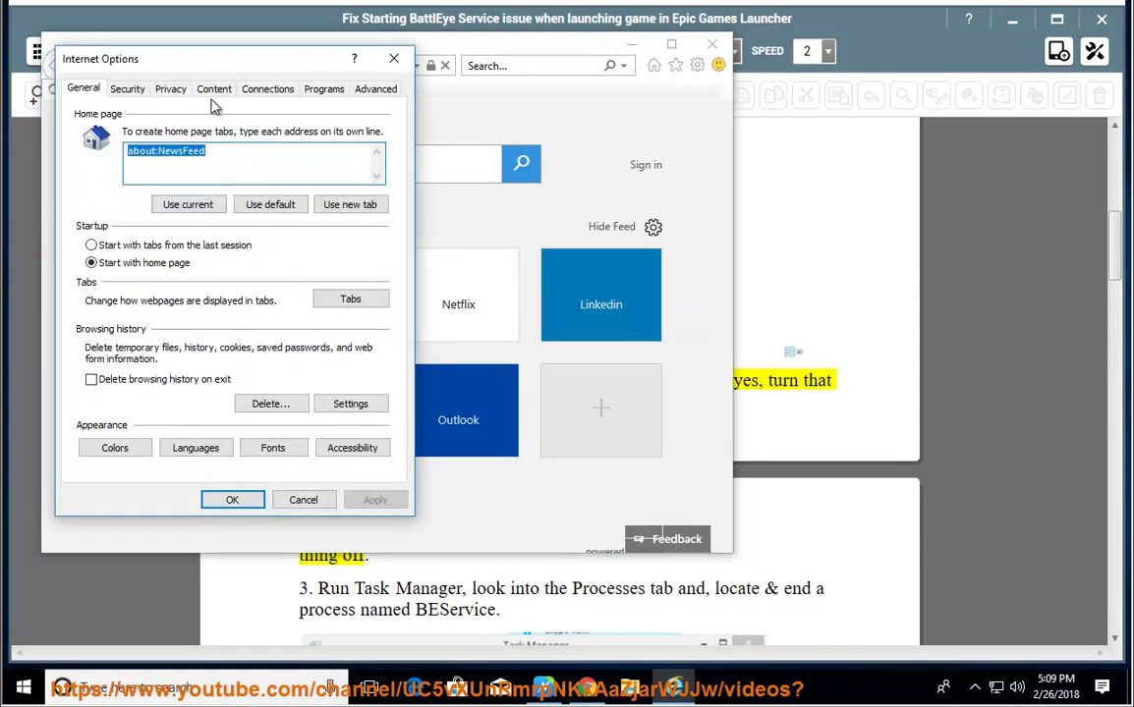
click(246, 89)
click(344, 404)
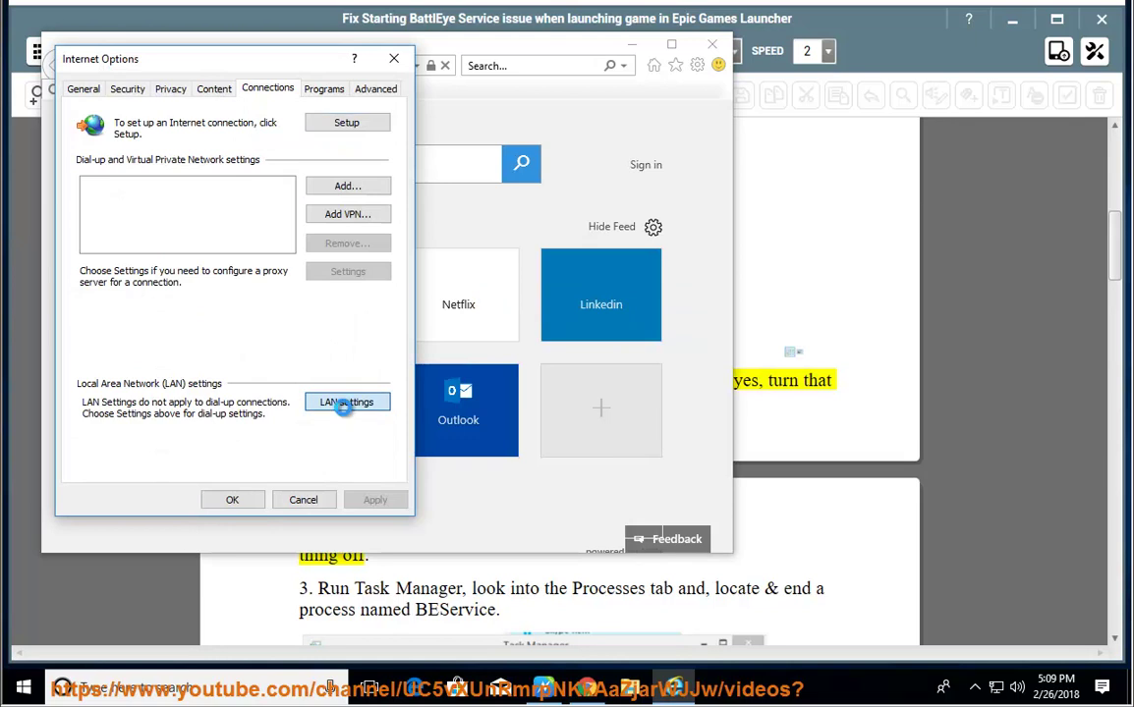
drag(302, 125, 685, 200)
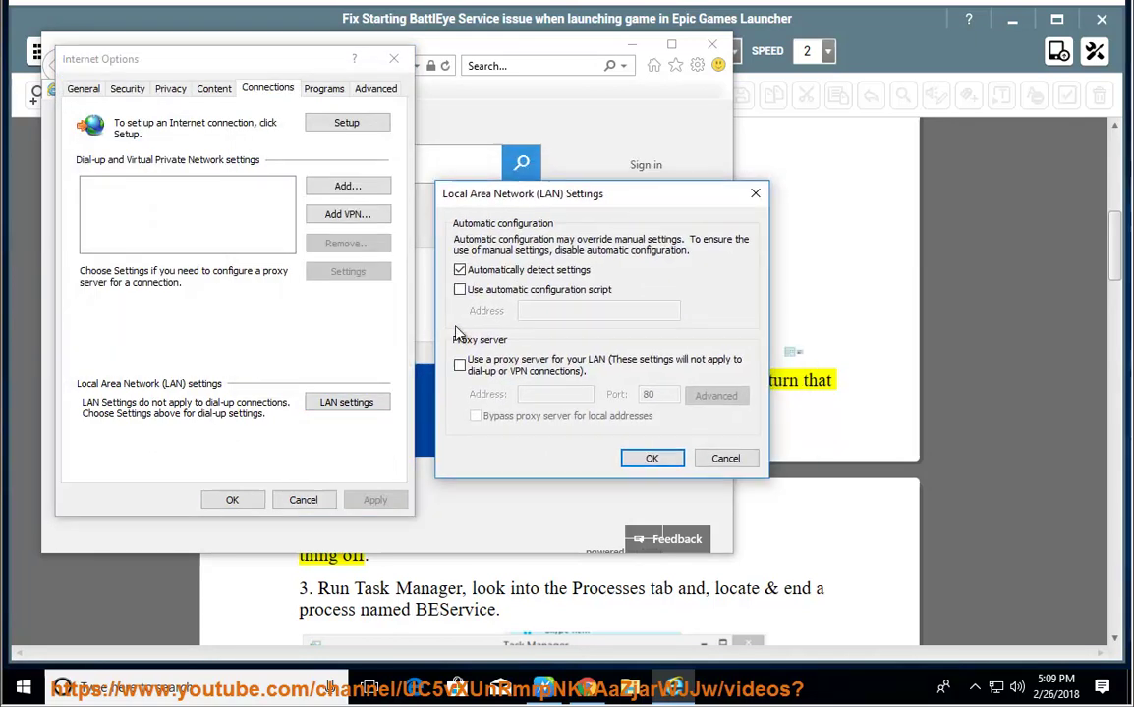
click(459, 366)
click(459, 365)
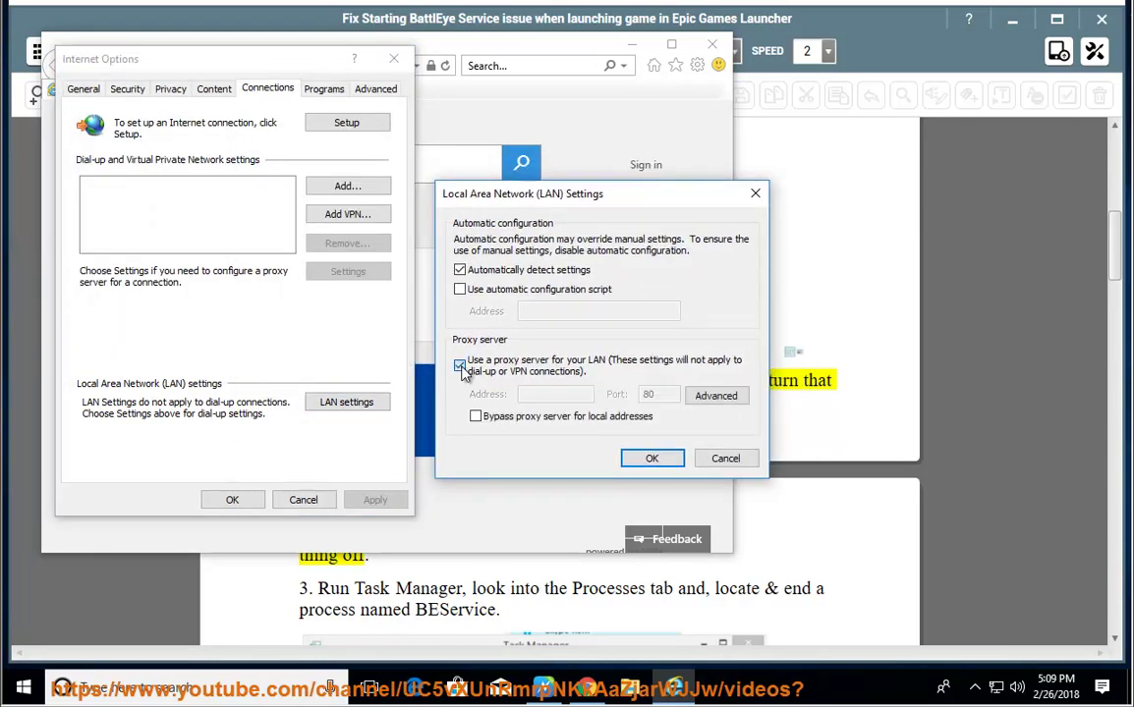
click(460, 365)
click(460, 366)
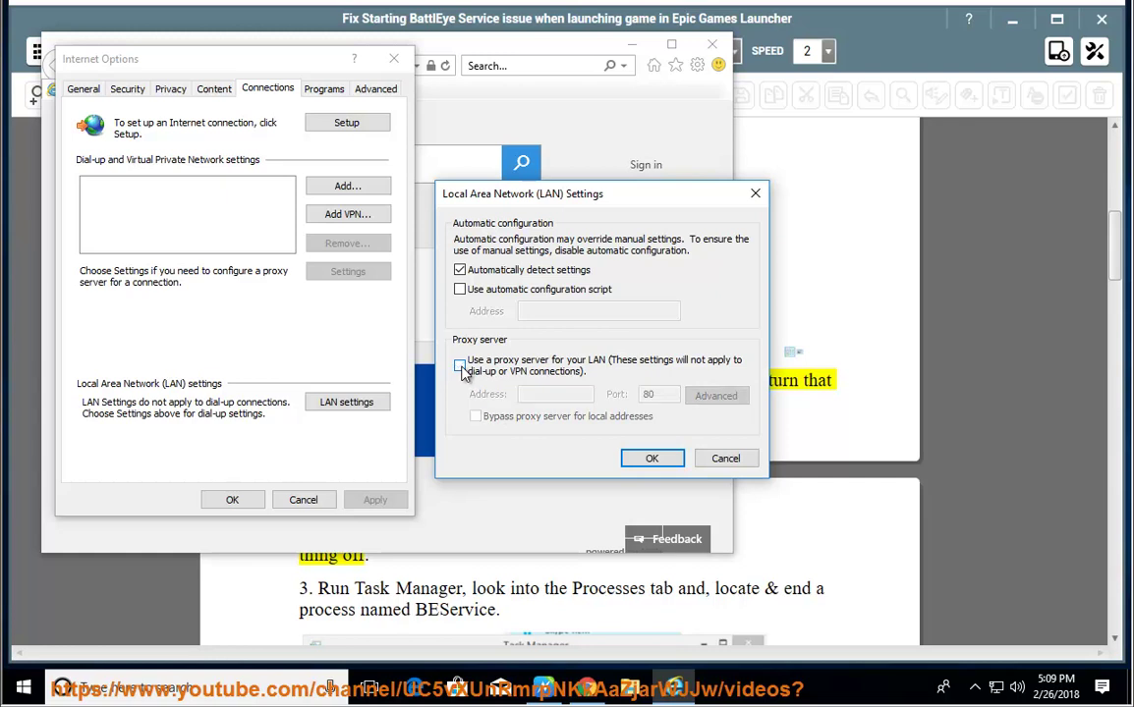
click(652, 458)
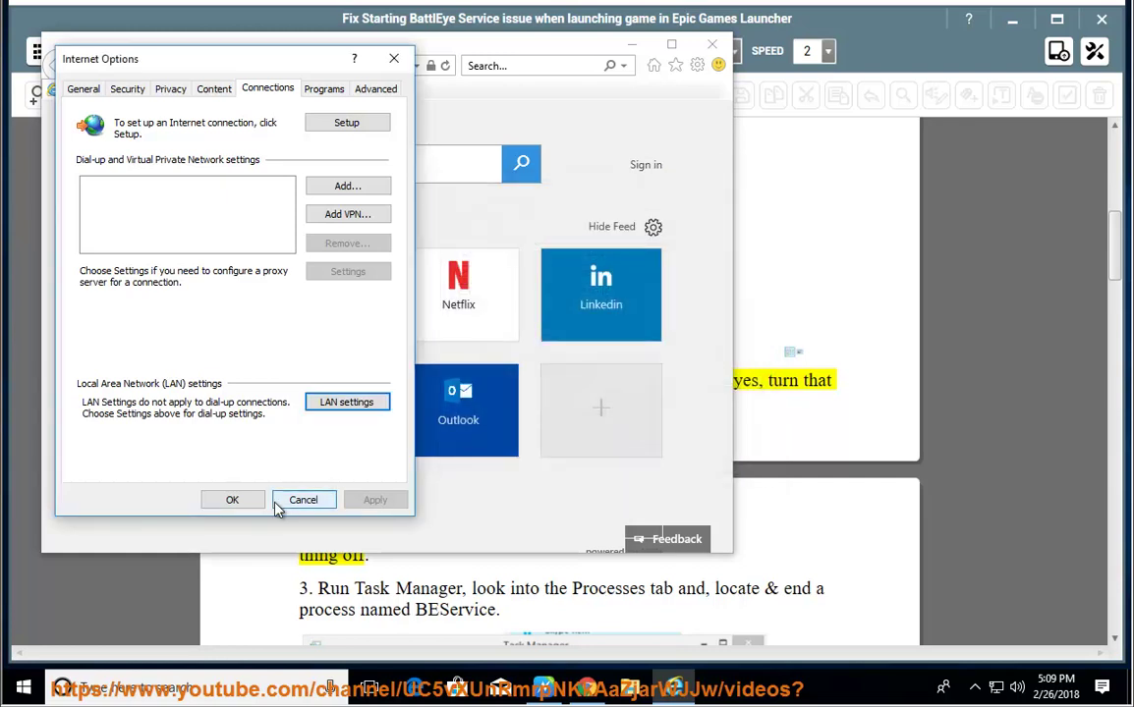
click(302, 499)
Close Internet Explorer, have step 3 read aloud, pause, and place the cursor on BEService
click(712, 44)
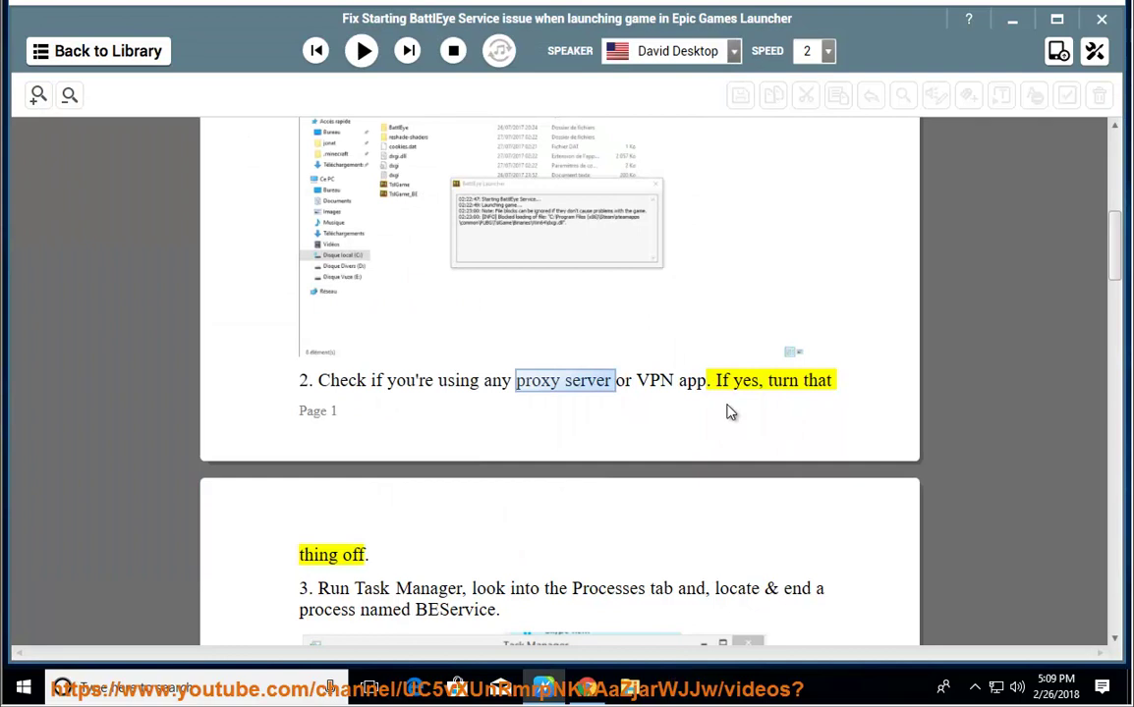
click(361, 50)
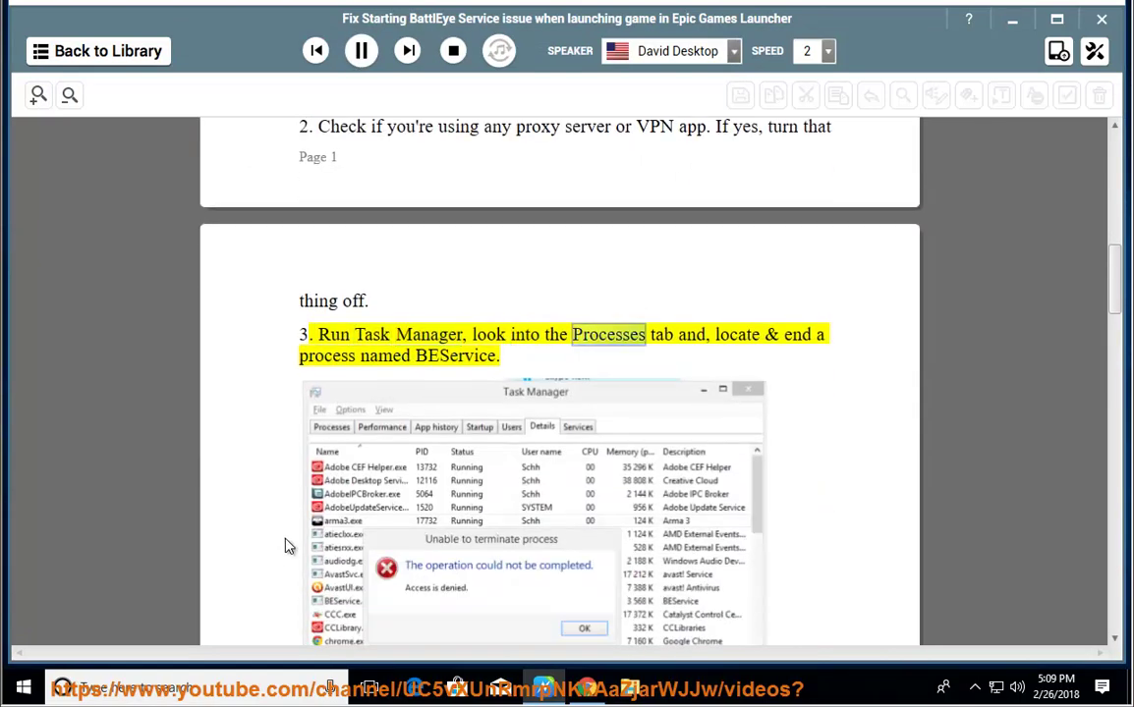
click(360, 51)
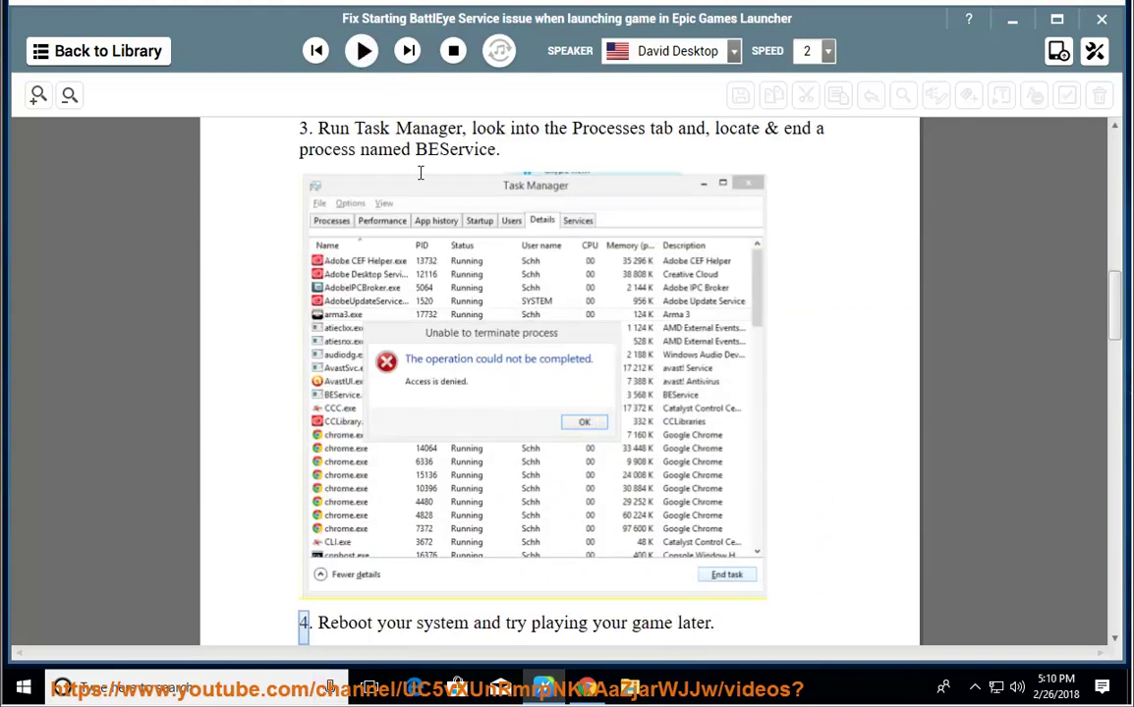
click(445, 149)
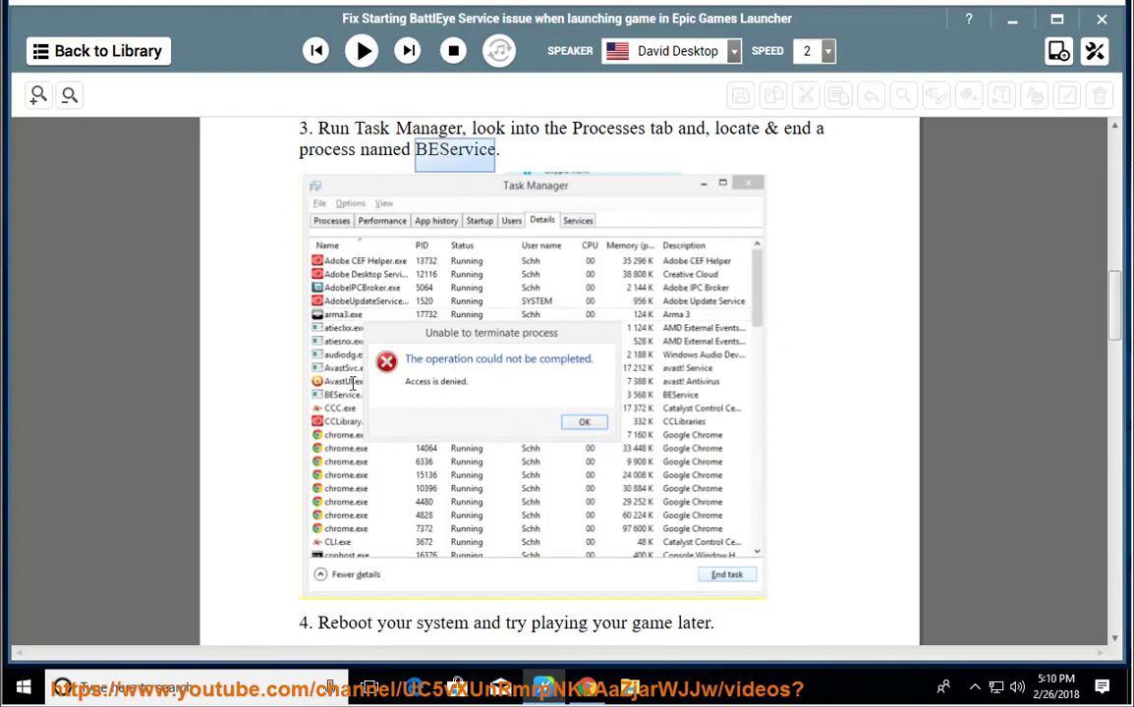
right_click(773, 704)
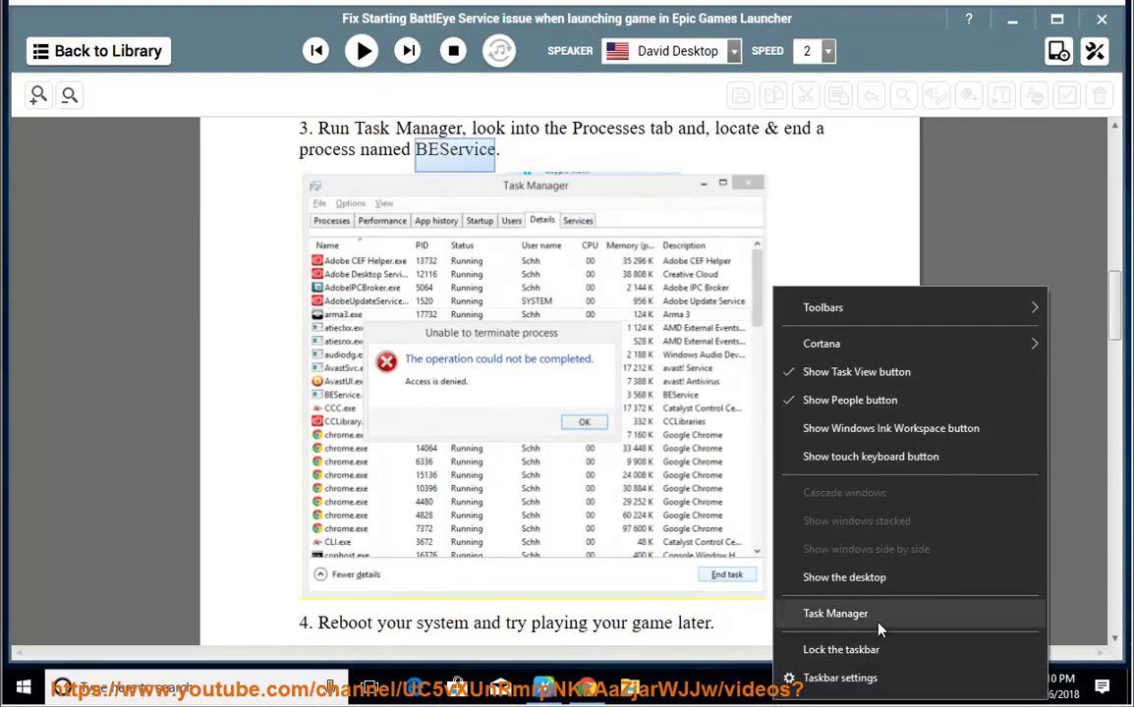
click(830, 611)
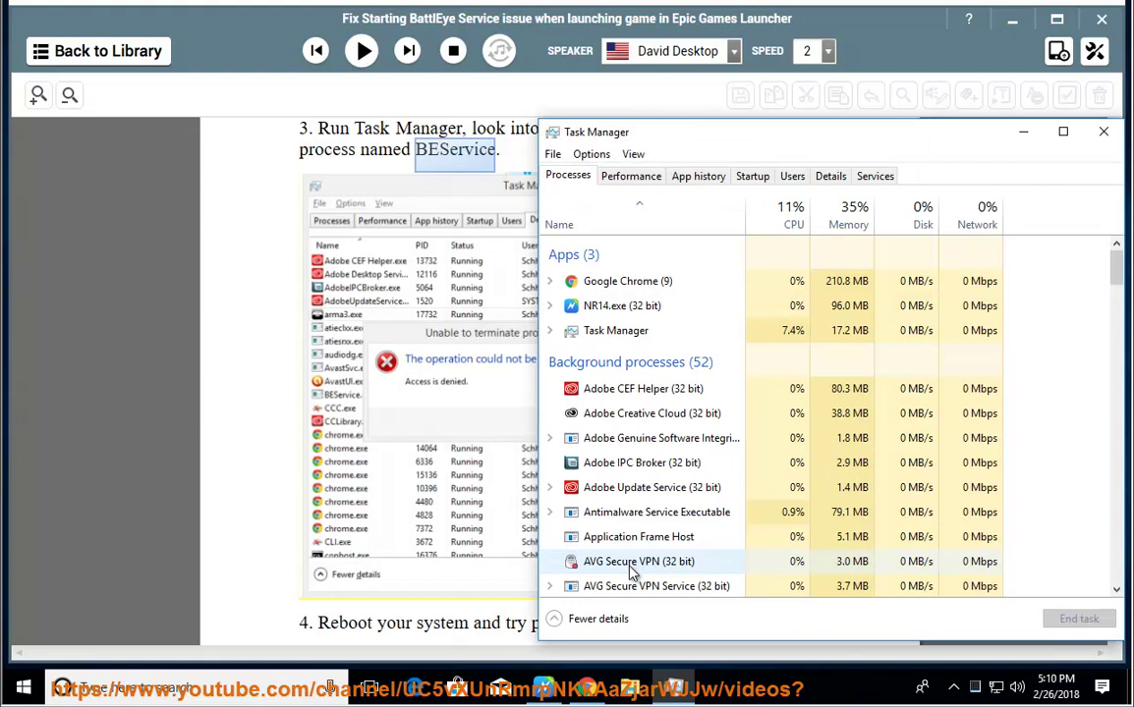
click(716, 538)
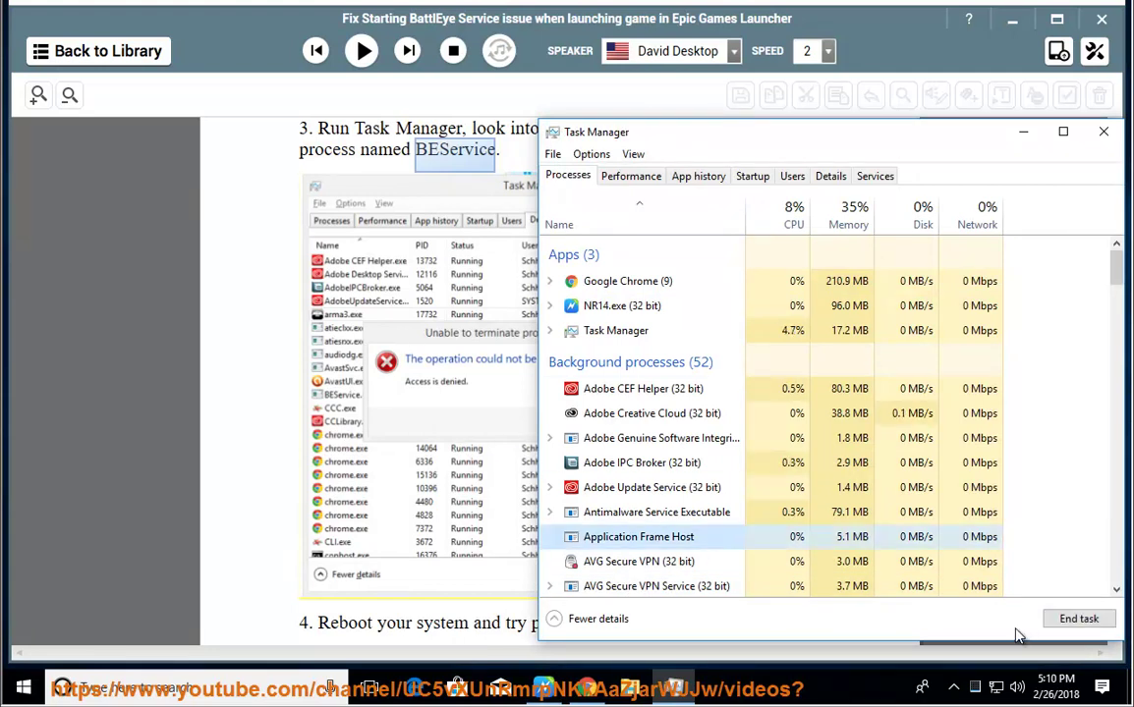
scroll(823, 506, down, 1)
click(589, 532)
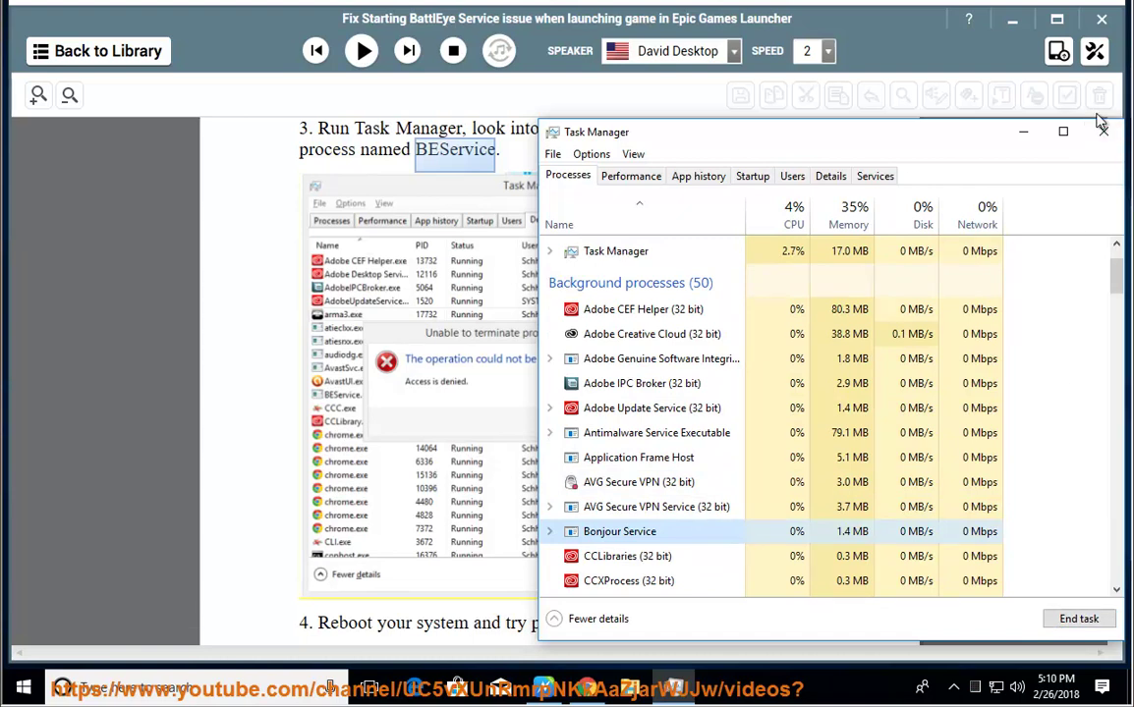
key(alt+F4)
Read steps 4–6 aloud, pause at step 7, and select the step 6 text
click(763, 629)
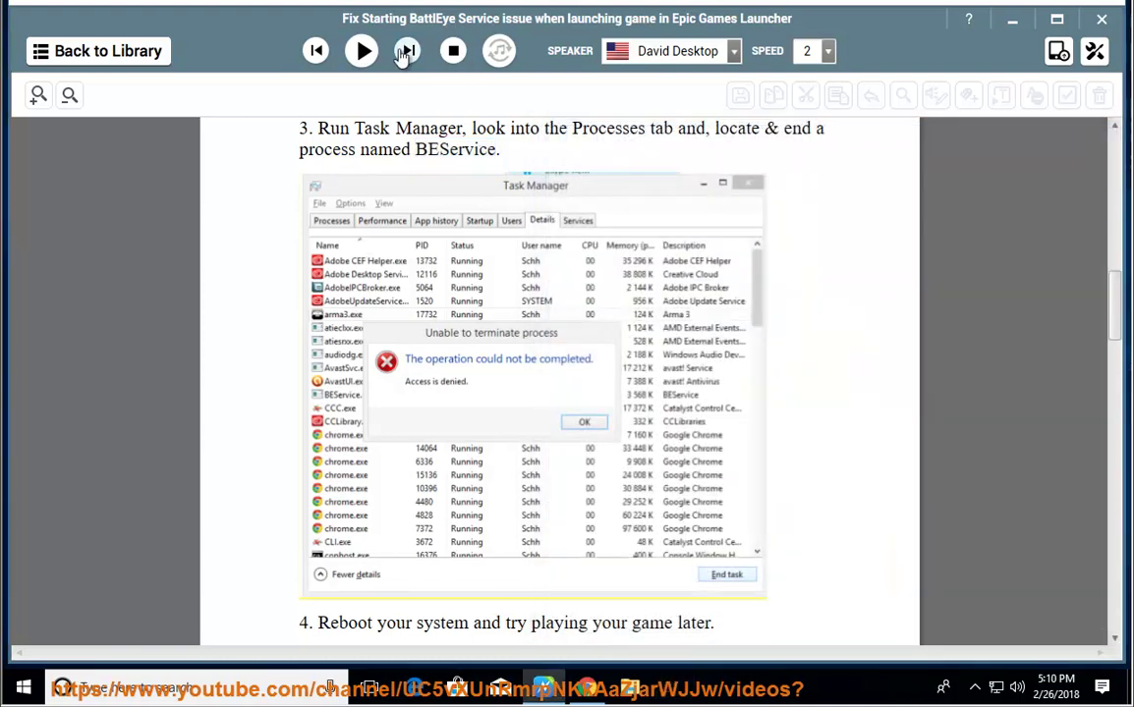
click(361, 51)
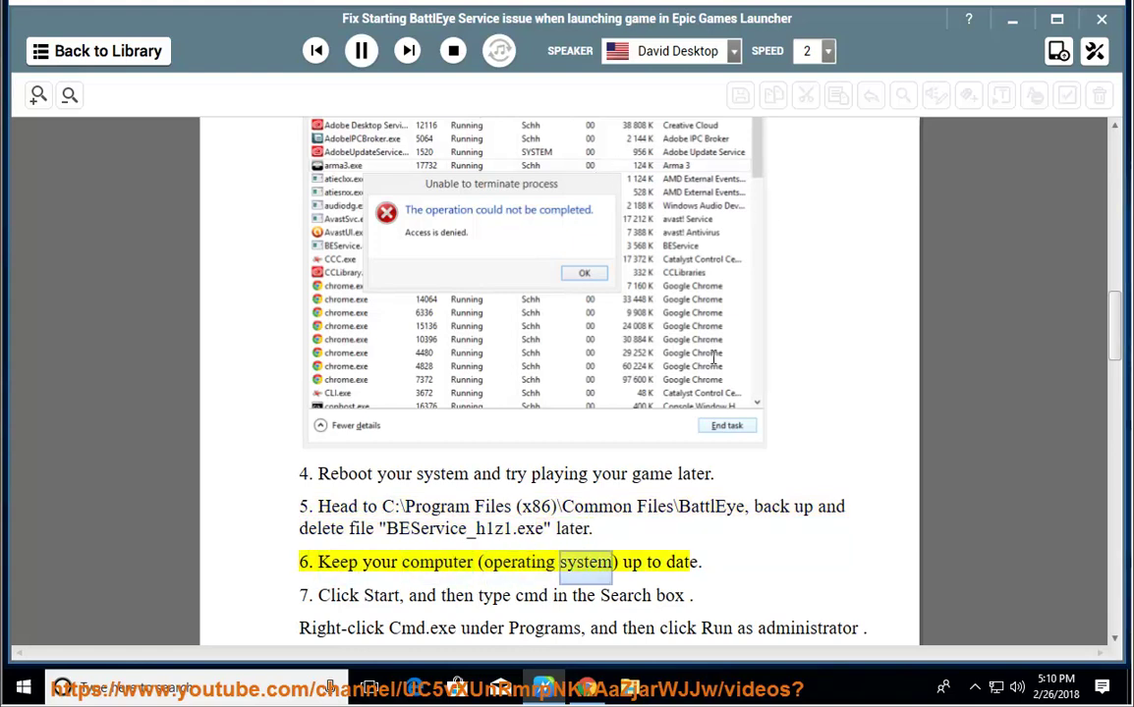
click(362, 51)
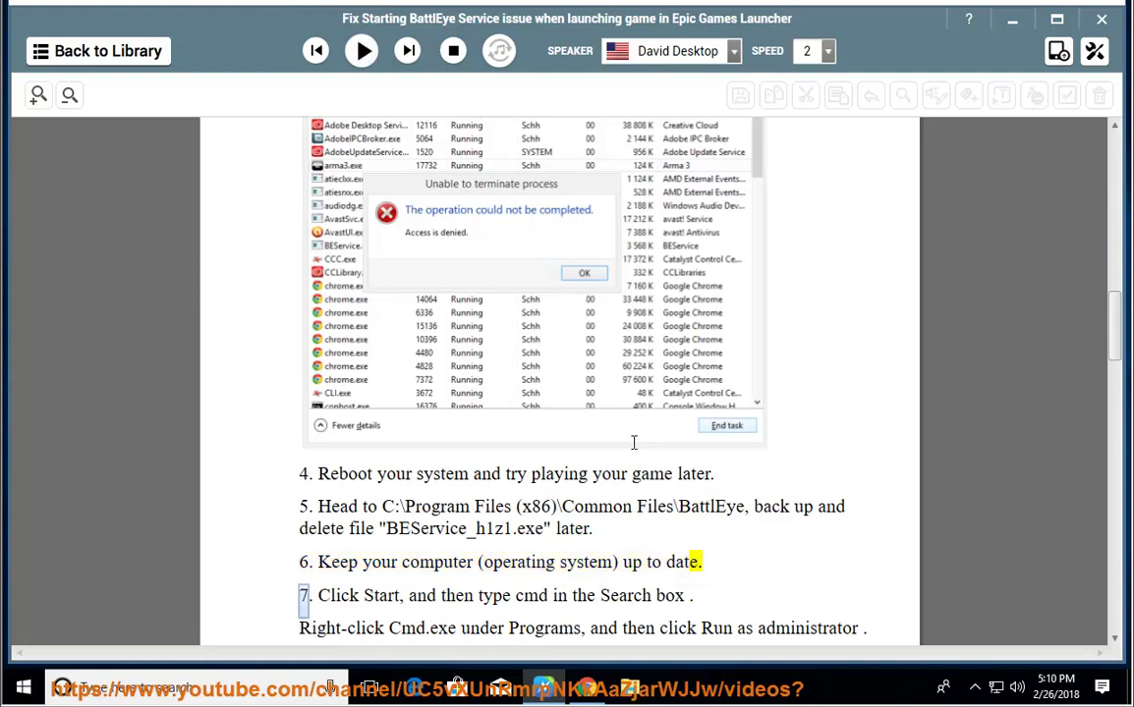
drag(703, 561, 324, 564)
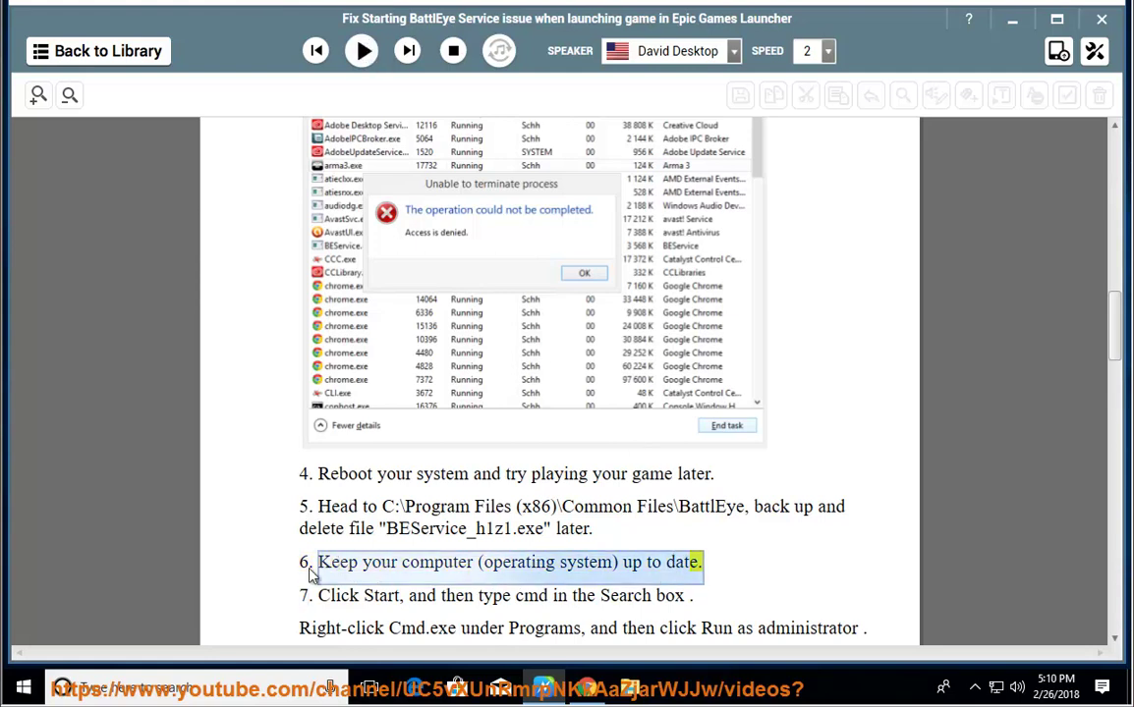
Open Windows Update in Settings to confirm the device is up to date
click(24, 687)
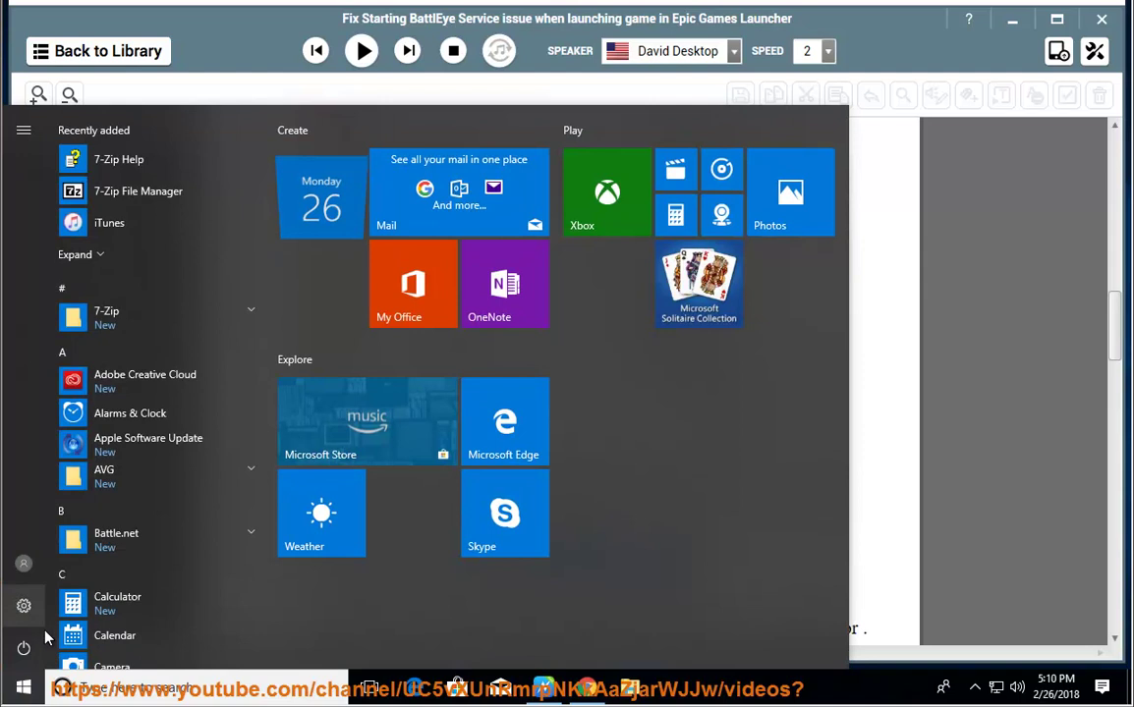
click(24, 606)
scroll(491, 530, down, 5)
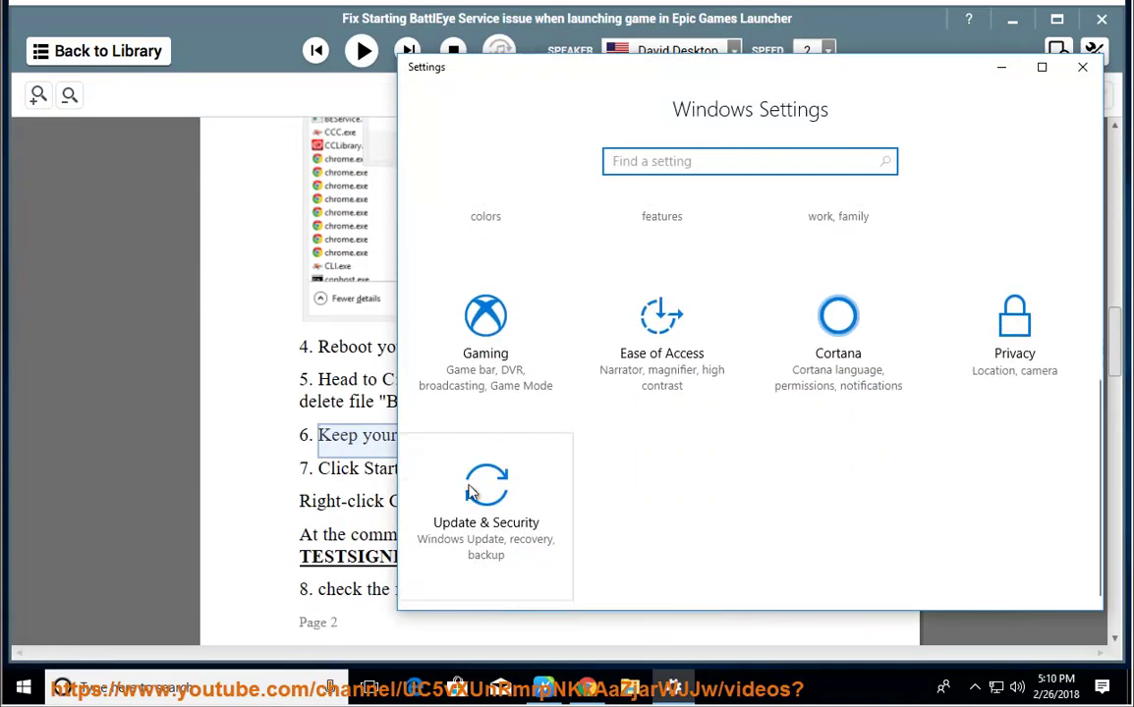
click(472, 491)
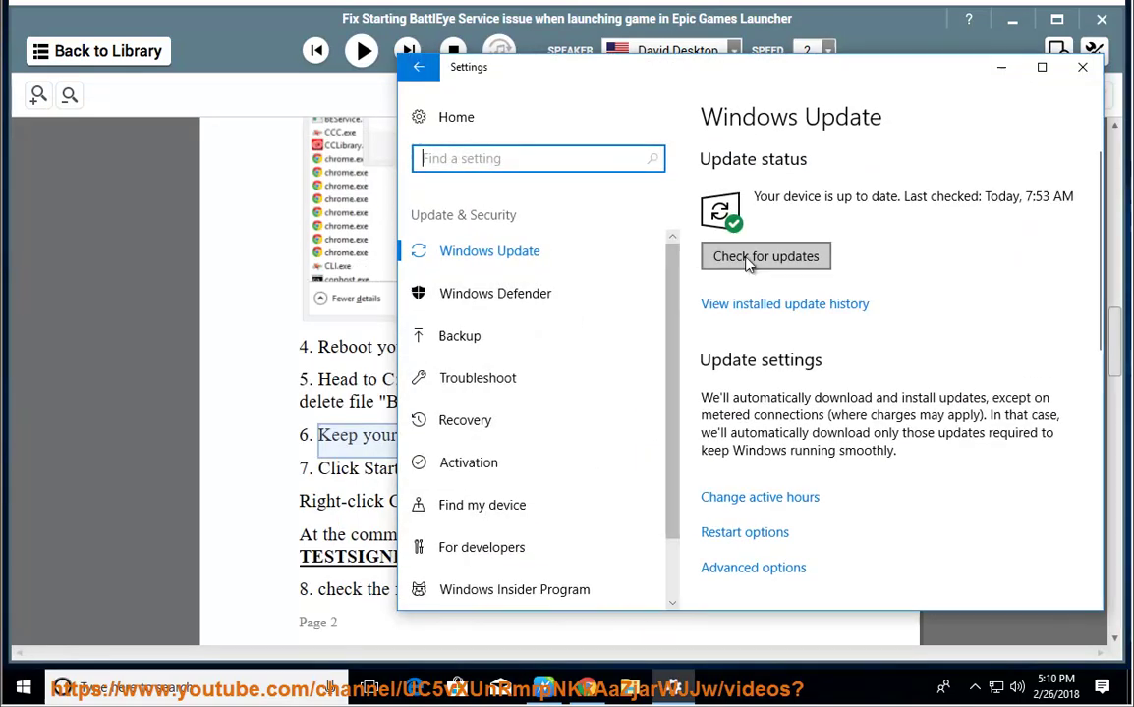
Close Settings, read step 7 aloud, pause, and copy 'bcdedit / set TESTSIGNING OFF'
click(1082, 66)
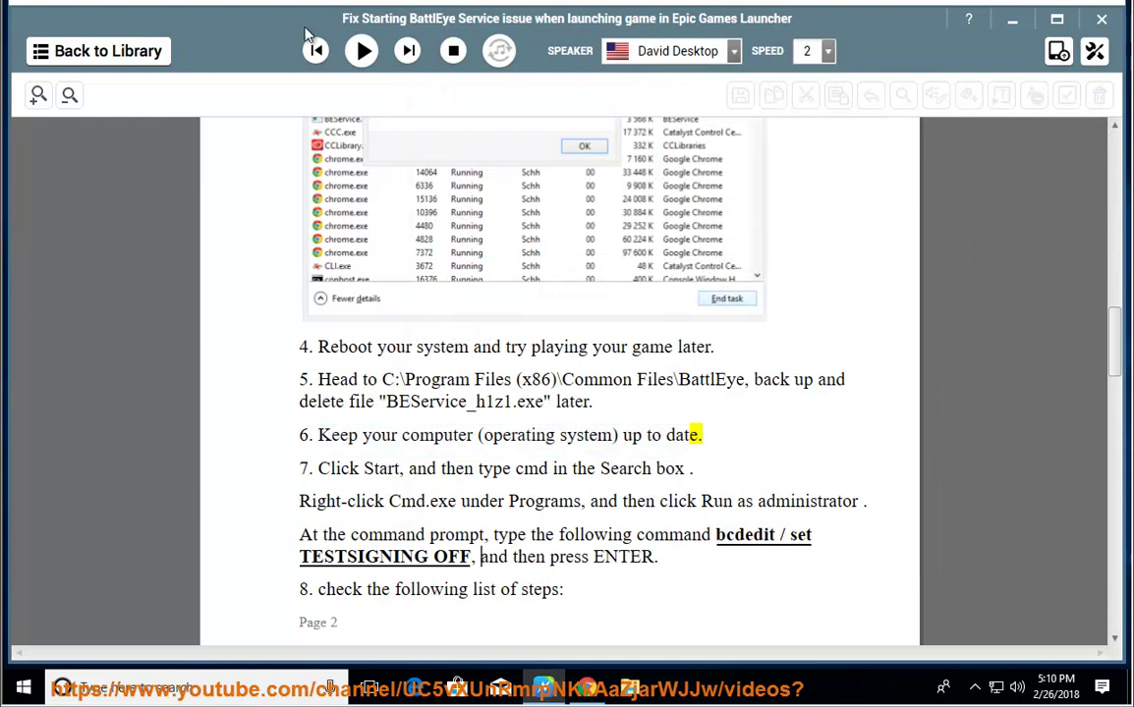
click(361, 51)
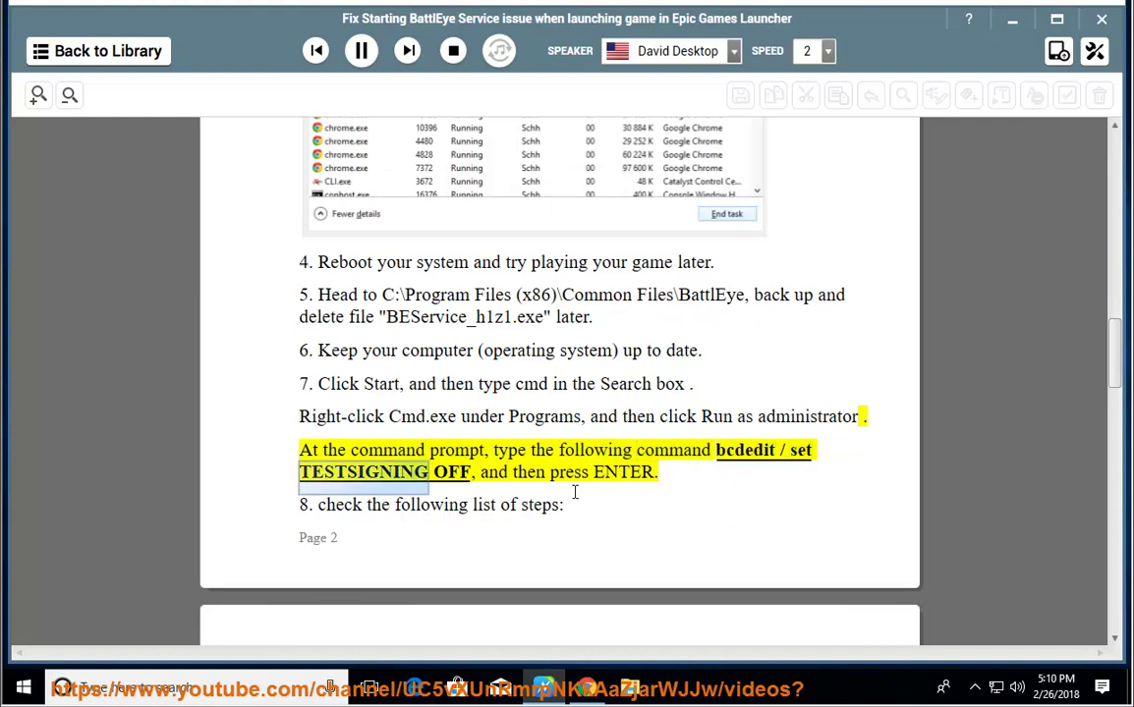
click(362, 52)
drag(719, 452, 463, 473)
right_click(456, 473)
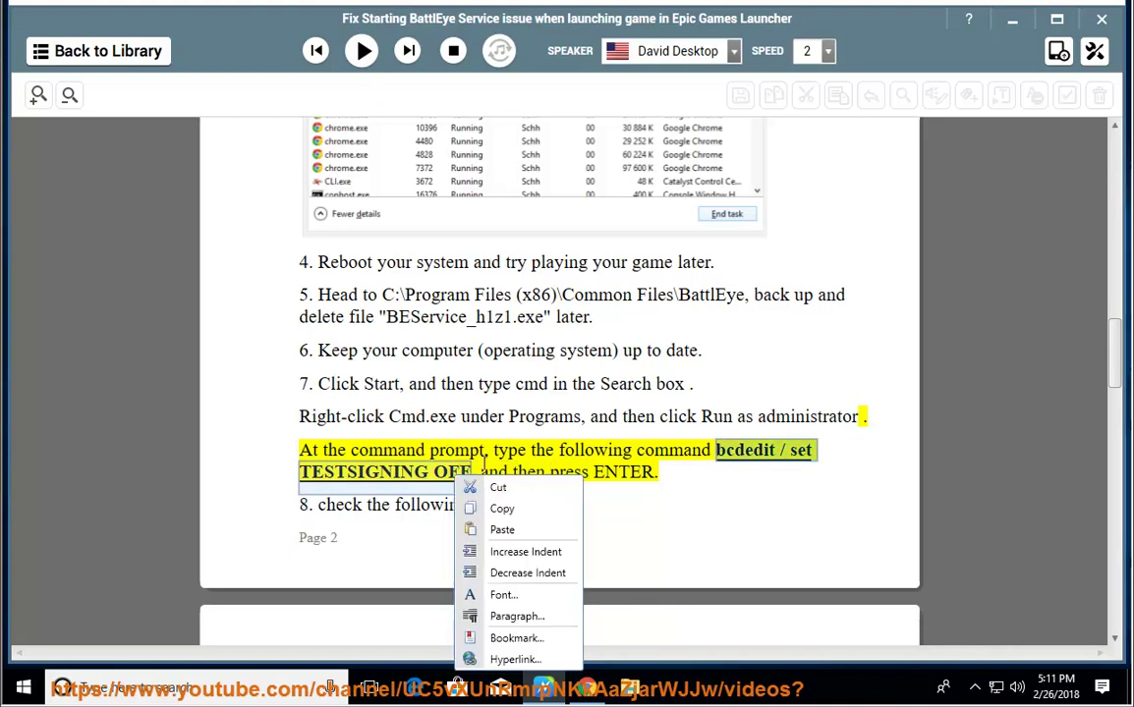
click(498, 508)
Open Command Prompt as administrator and paste bcdedit / set TESTSIGNING OFF at the prompt
click(267, 686)
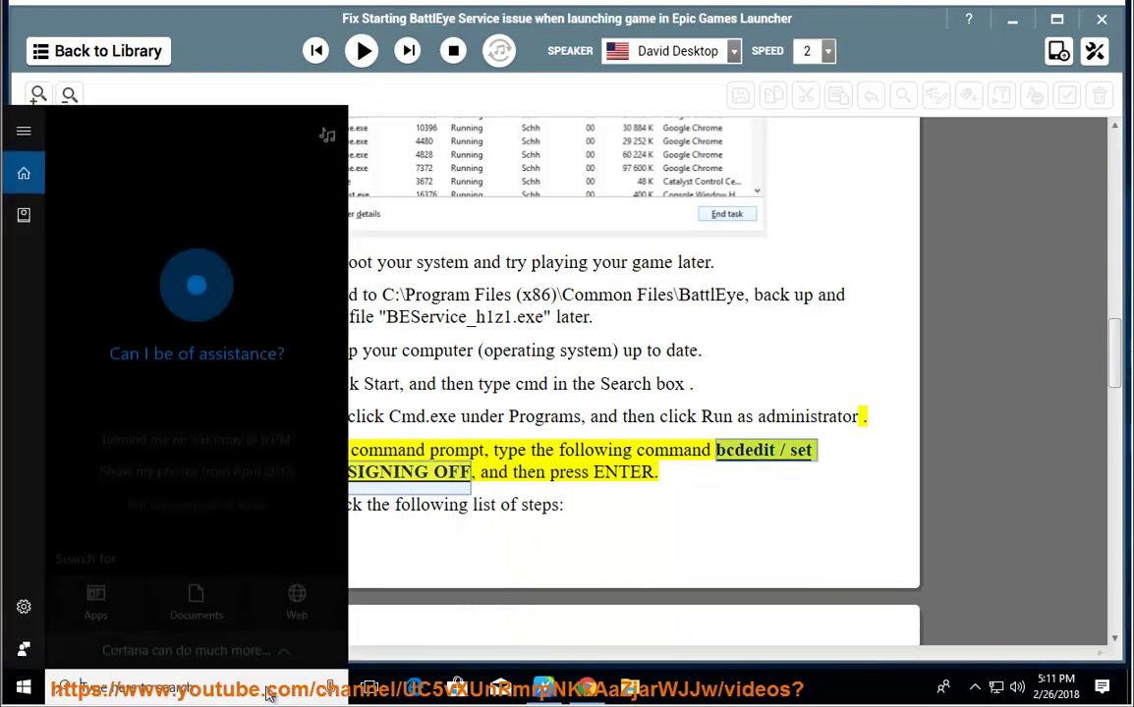
text(cmd)
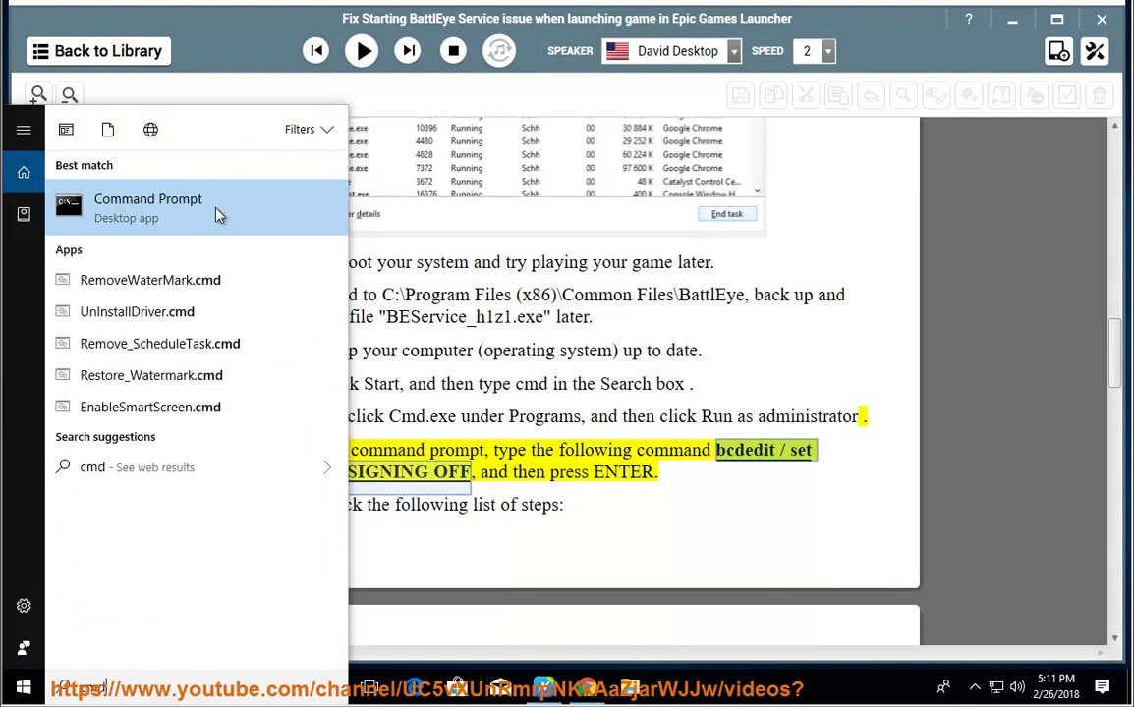
right_click(200, 217)
click(207, 233)
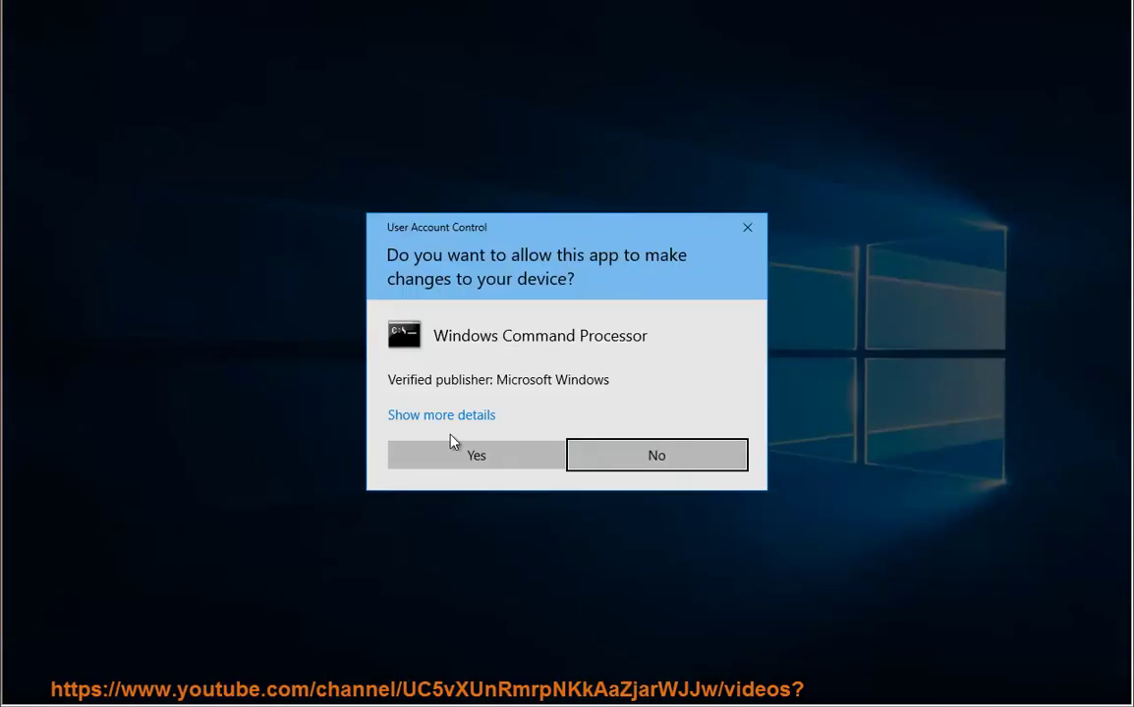
click(477, 458)
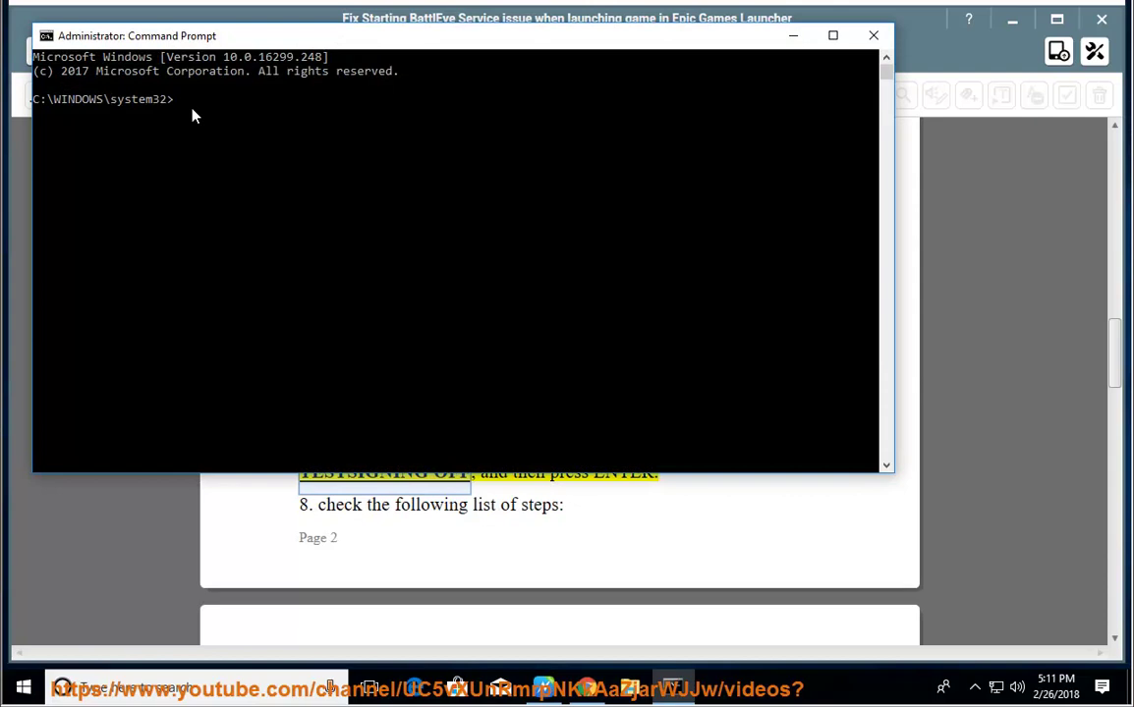
key(ctrl+v)
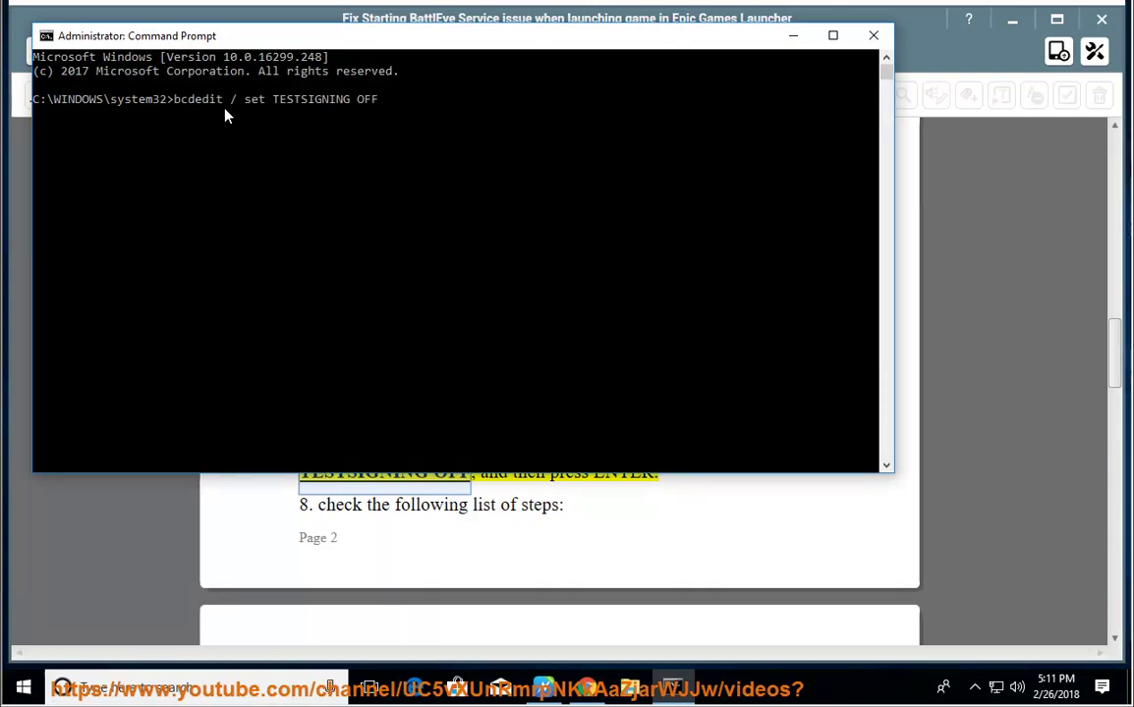
text(PRESS ENTER N)
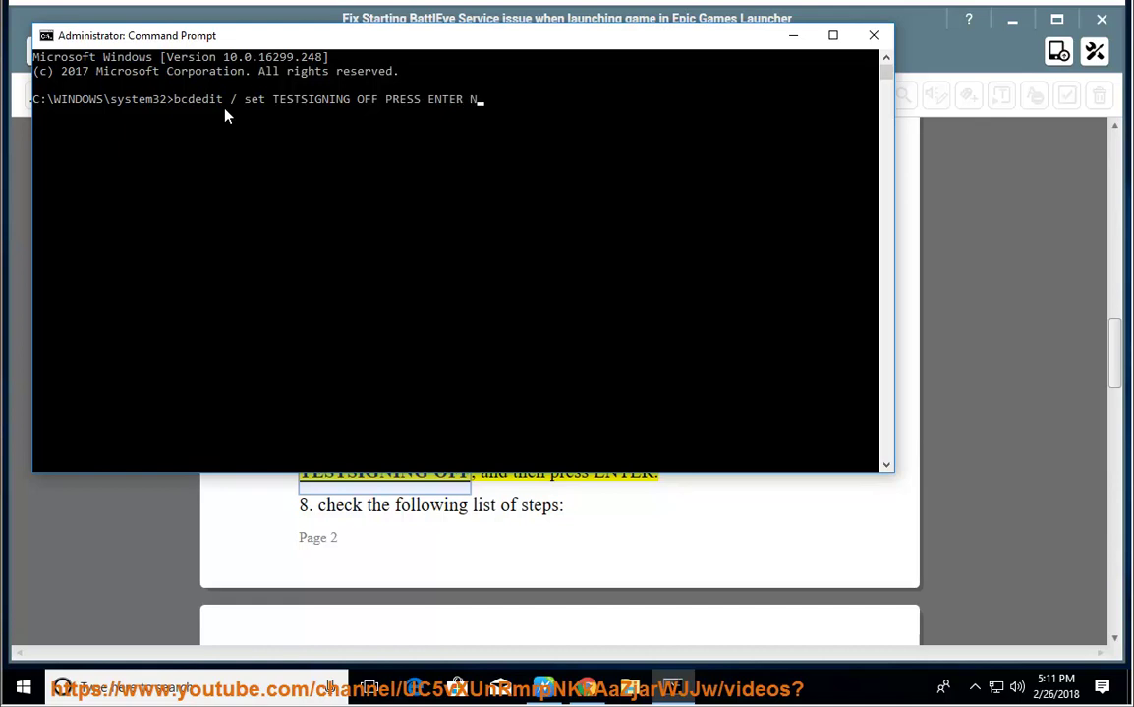
text(OW...)
Read step 8 aloud, pause, and select 'Windows Firewall and/or any other 3rd-party firewall'
click(869, 37)
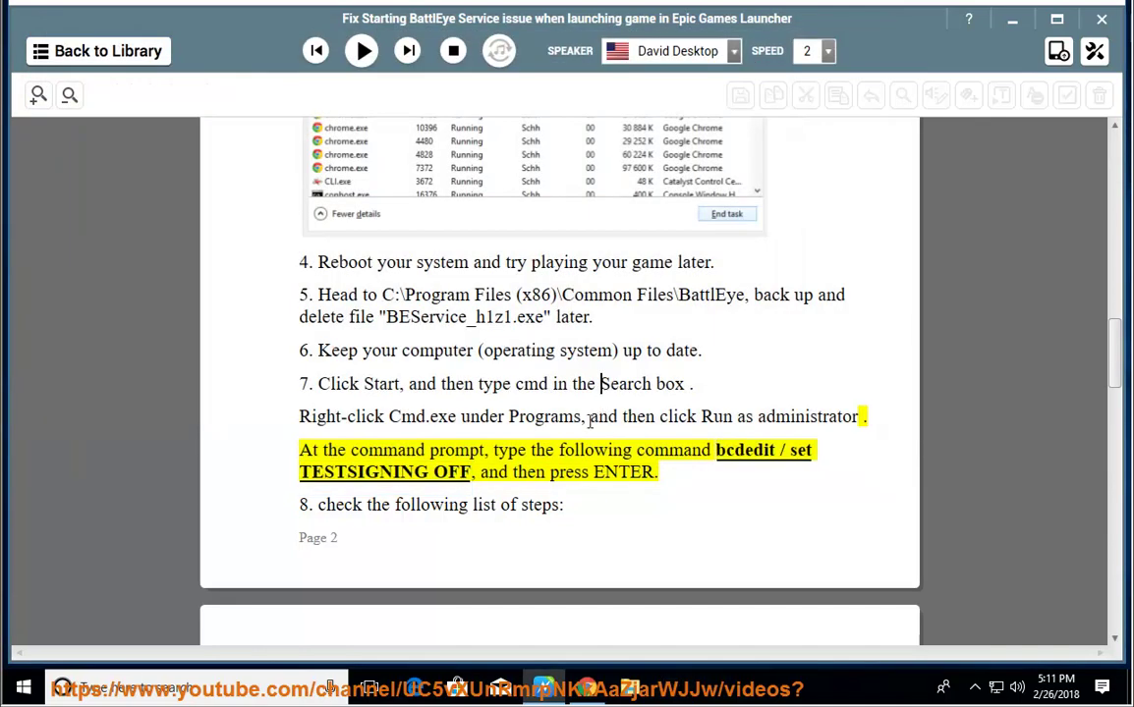
click(362, 51)
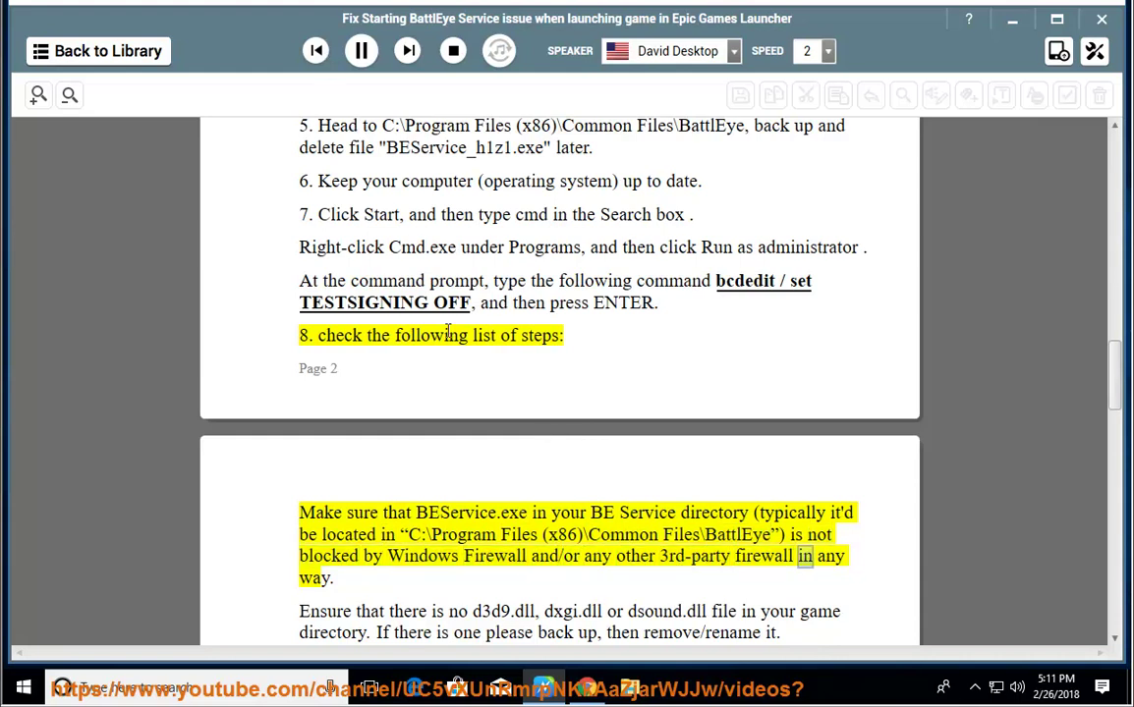
click(361, 53)
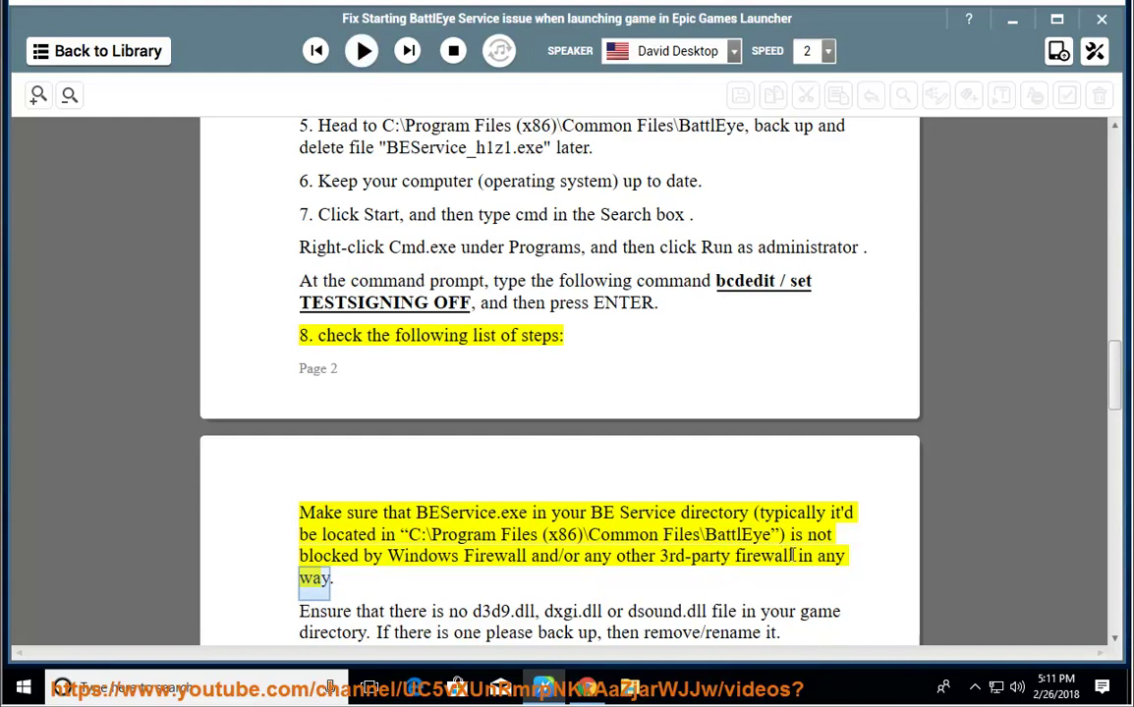
drag(792, 556, 387, 556)
Open Control Panel via a 'CON' search and move its restored window aside
right_click(840, 688)
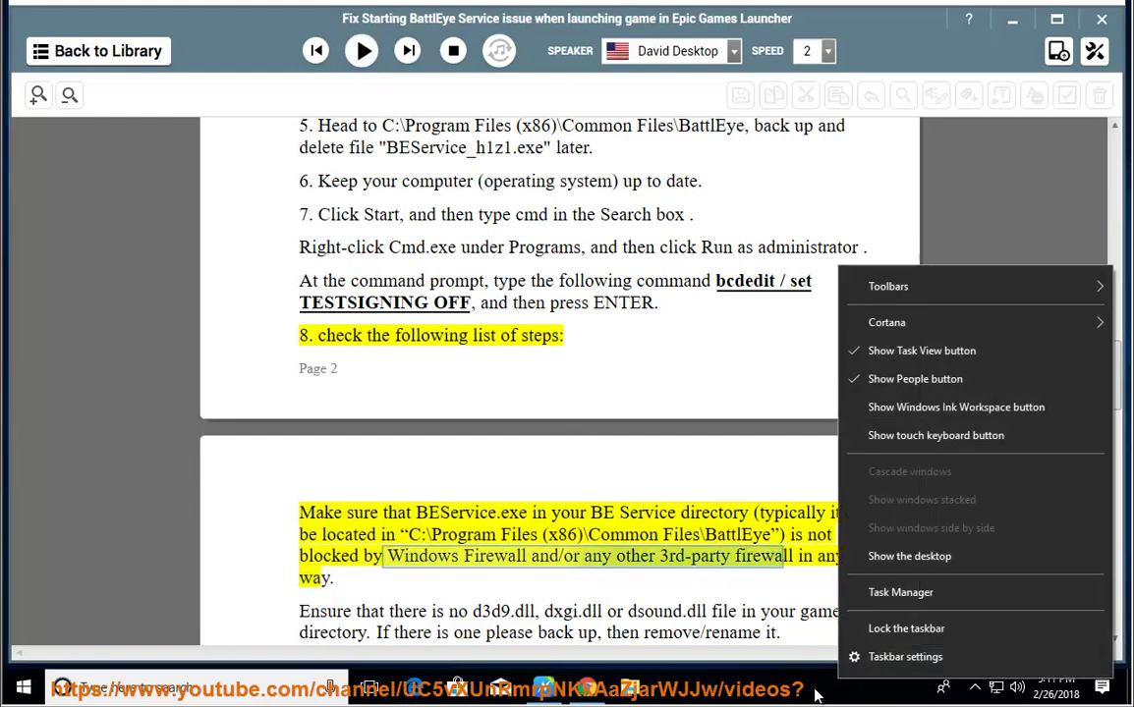
key(Escape)
click(263, 691)
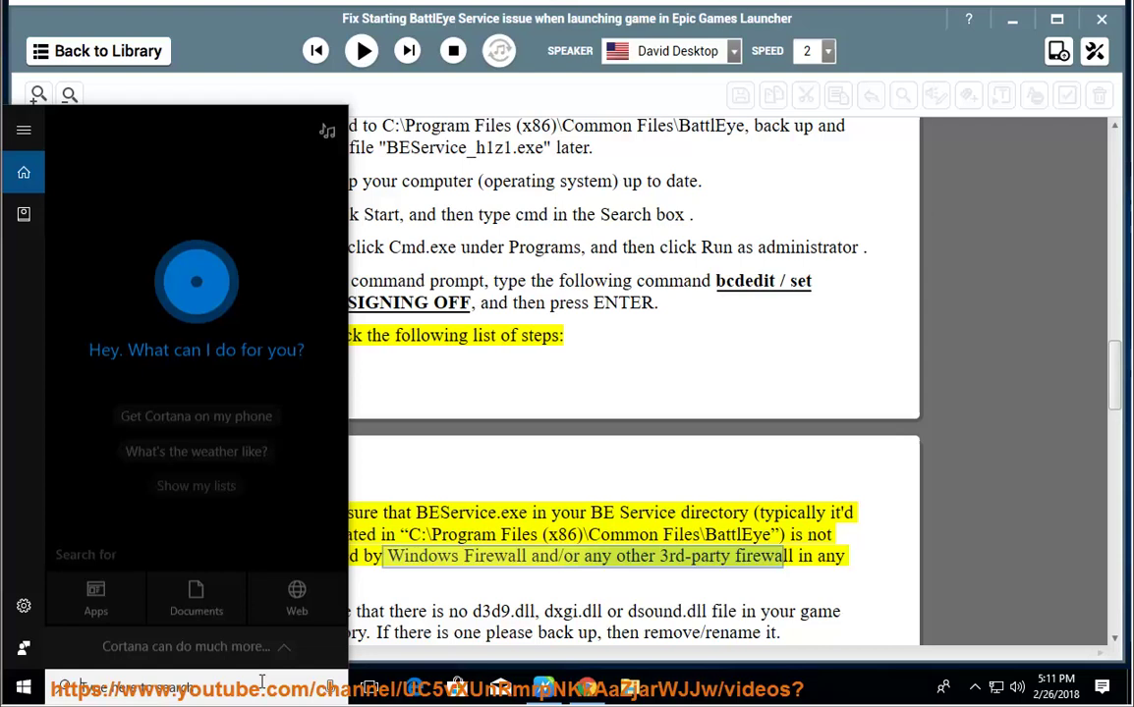
text(W)
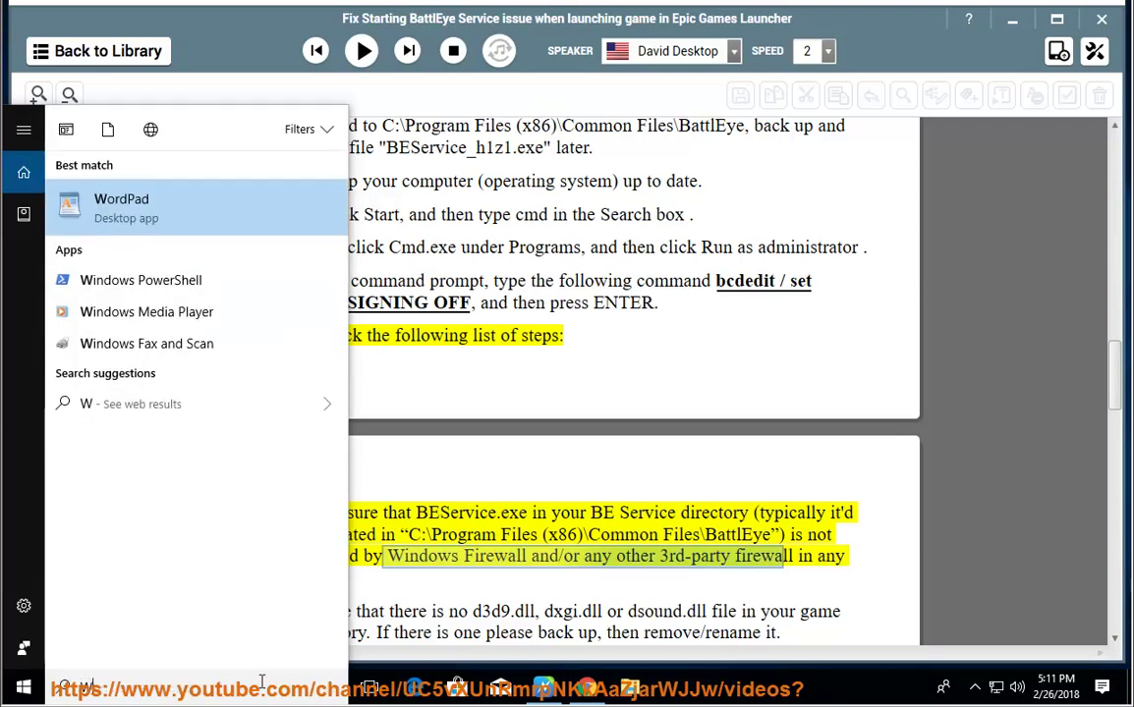
key(BackSpace)
text(CON)
click(253, 211)
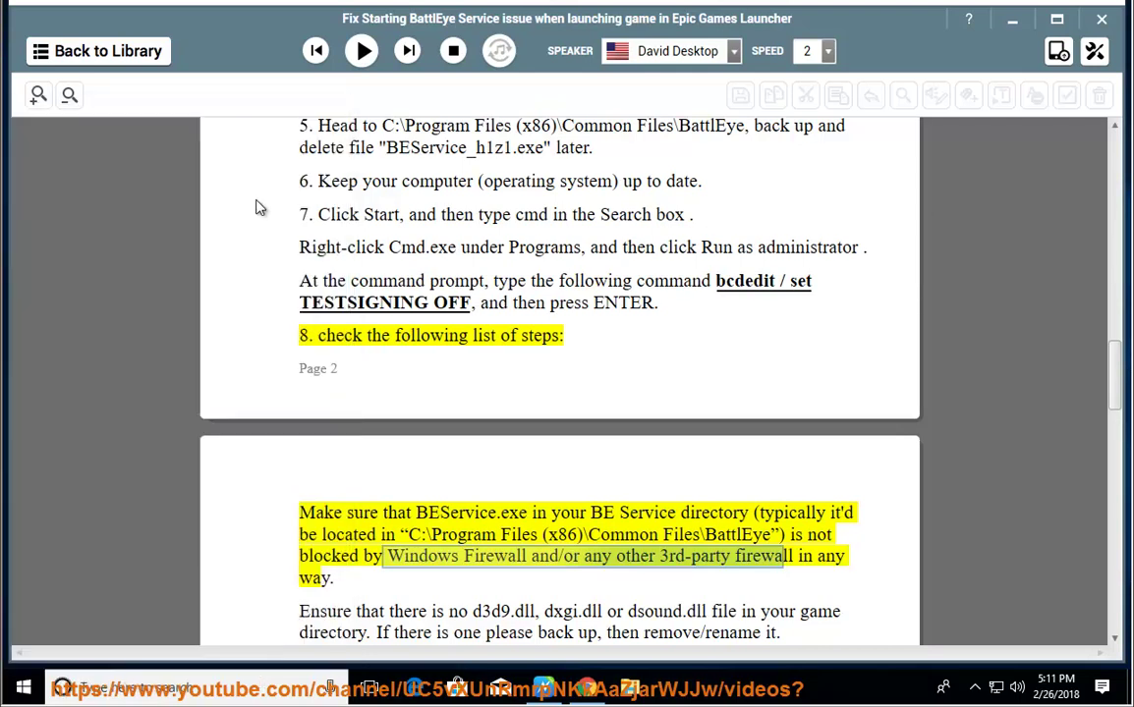
double_click(815, 27)
drag(749, 113, 712, 159)
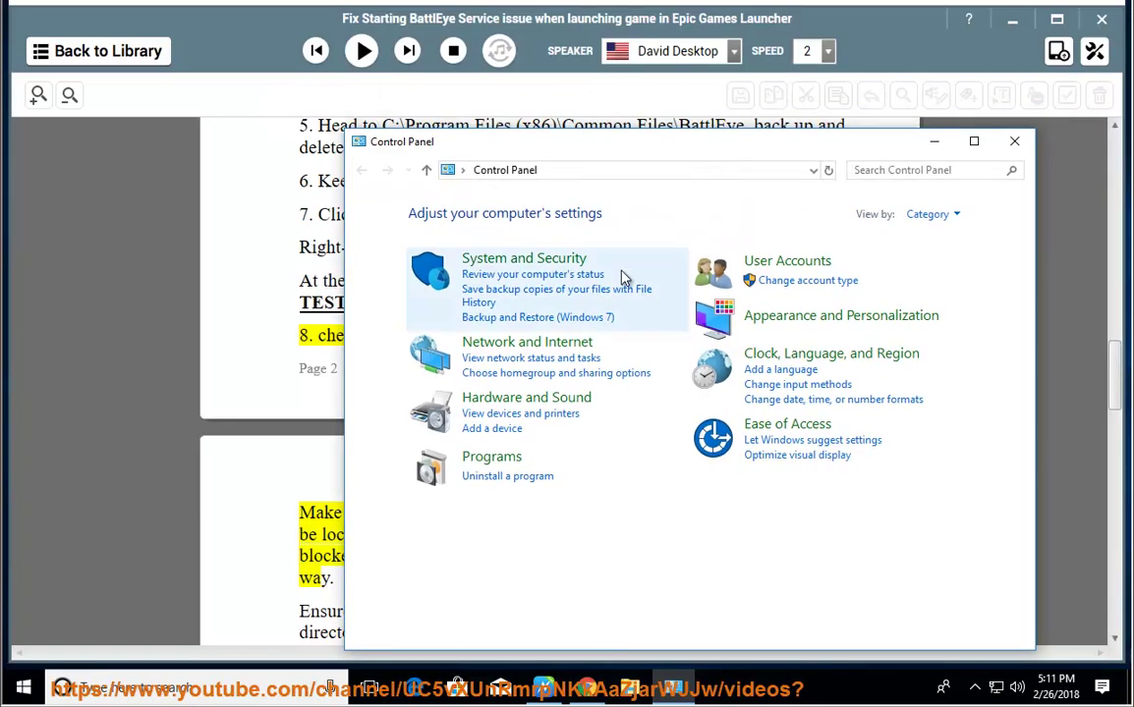
Review the apps allowed through Windows Defender Firewall without changing anything
click(580, 261)
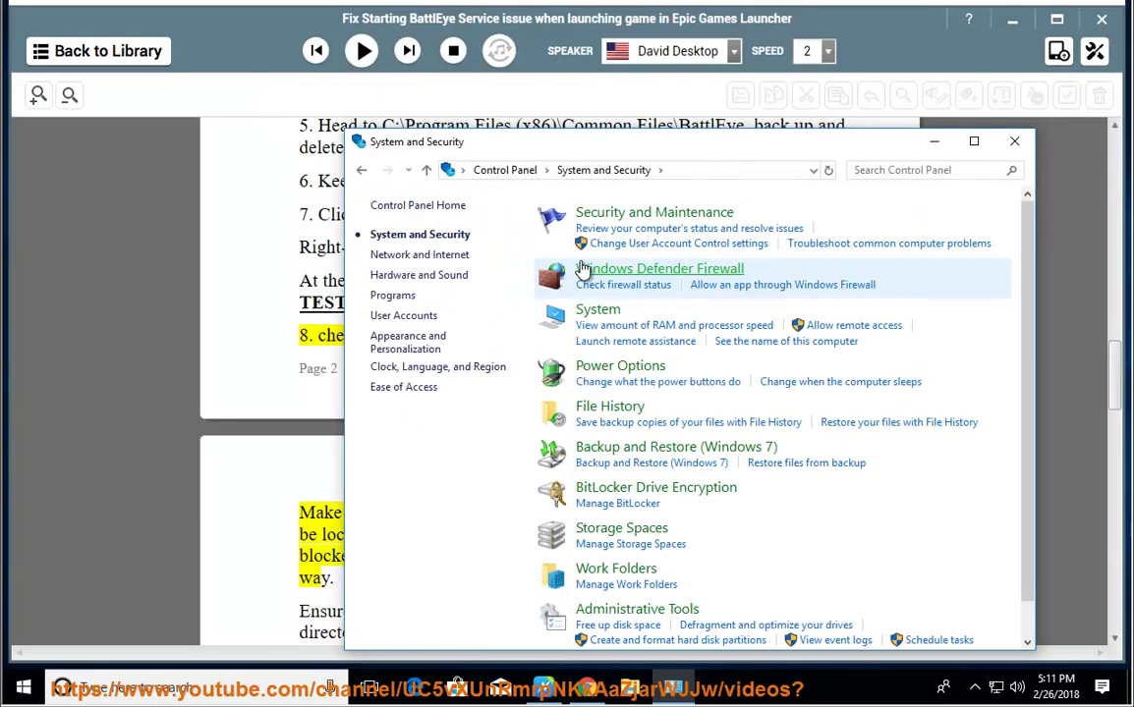
click(693, 282)
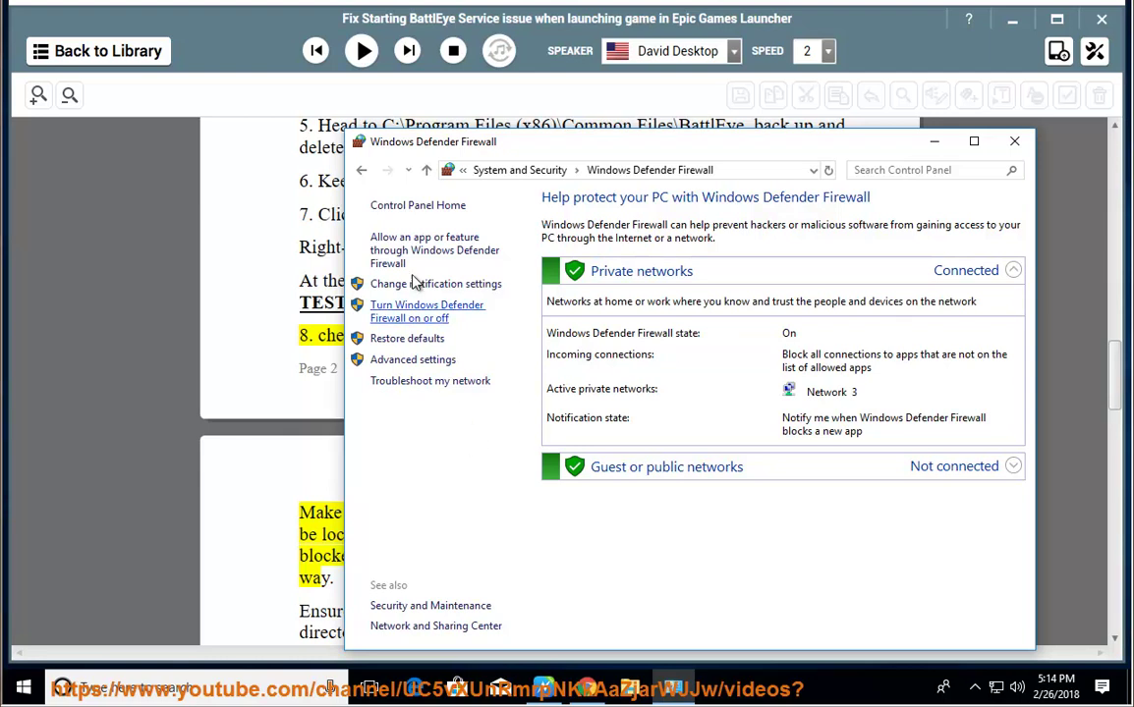
click(443, 258)
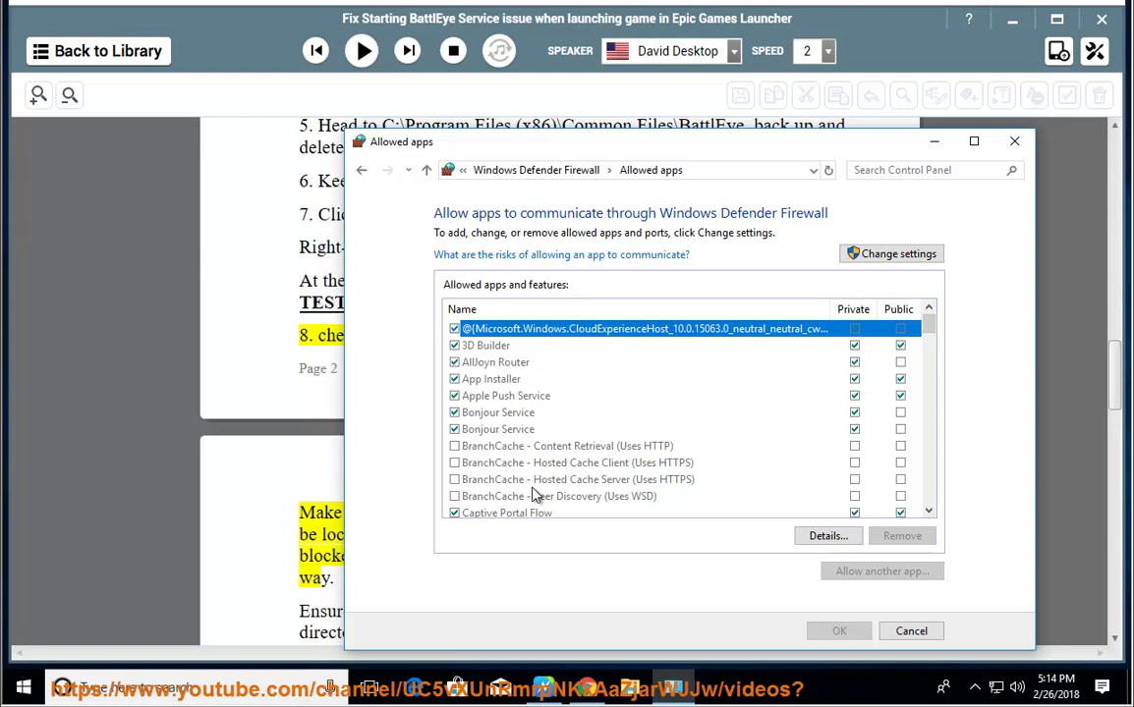
scroll(889, 445, down, 7)
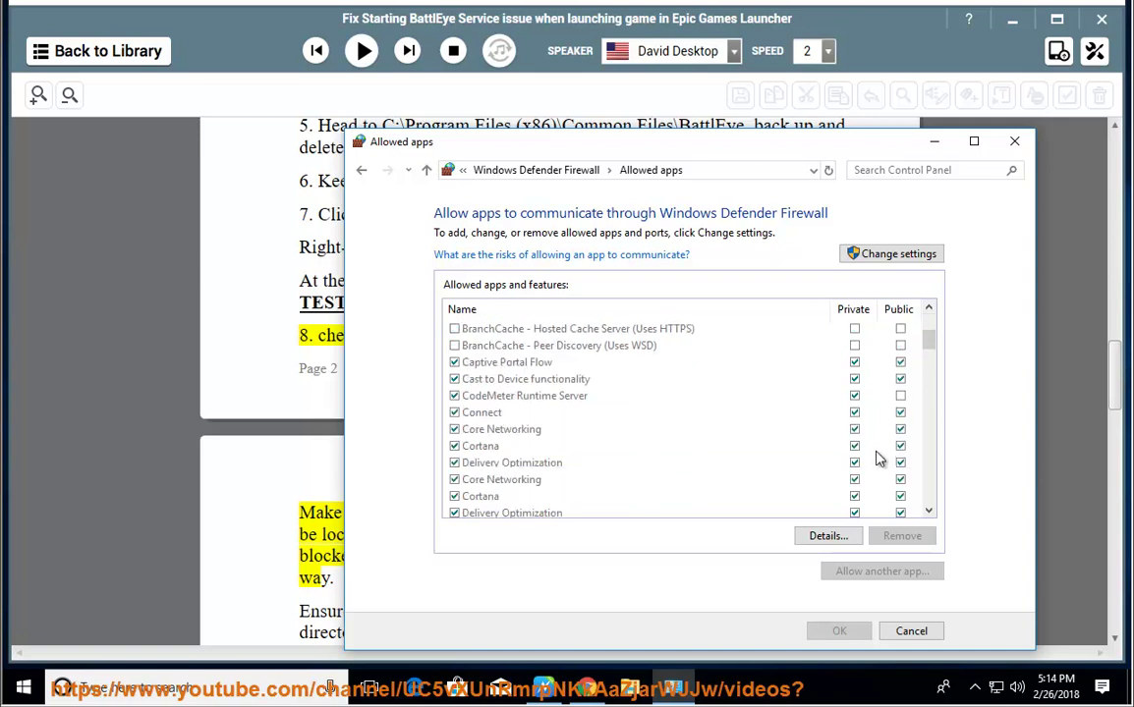
click(911, 631)
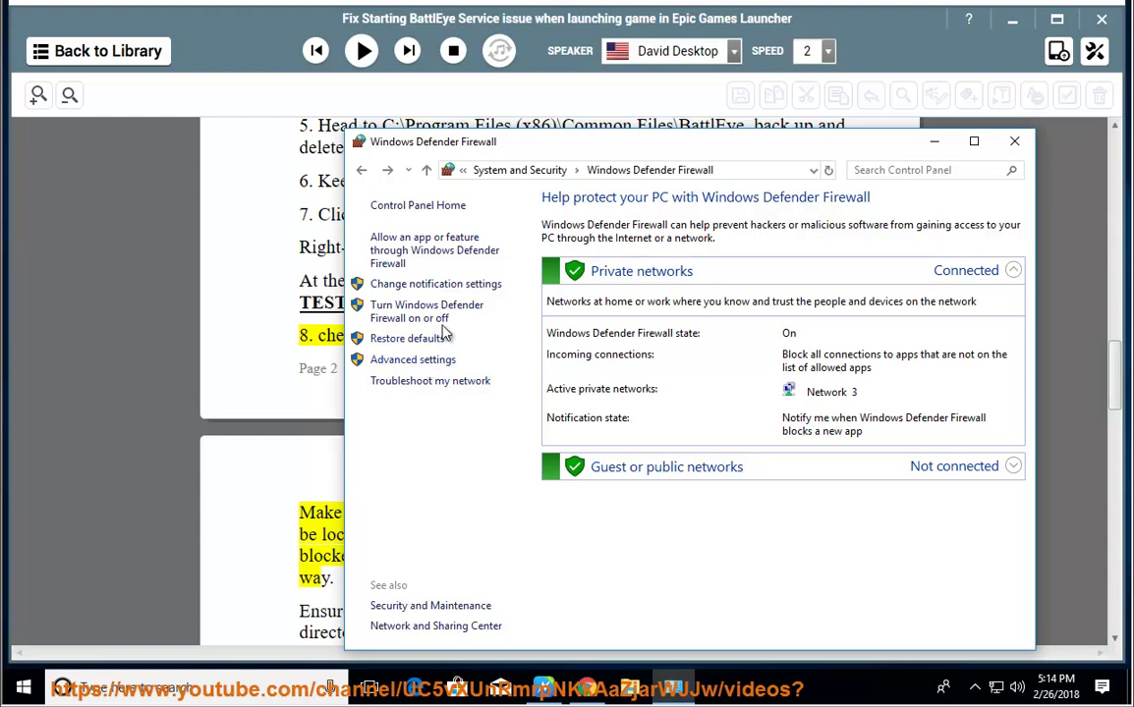
Inspect the Outbound Rules in Advanced Security, then close that window
click(412, 360)
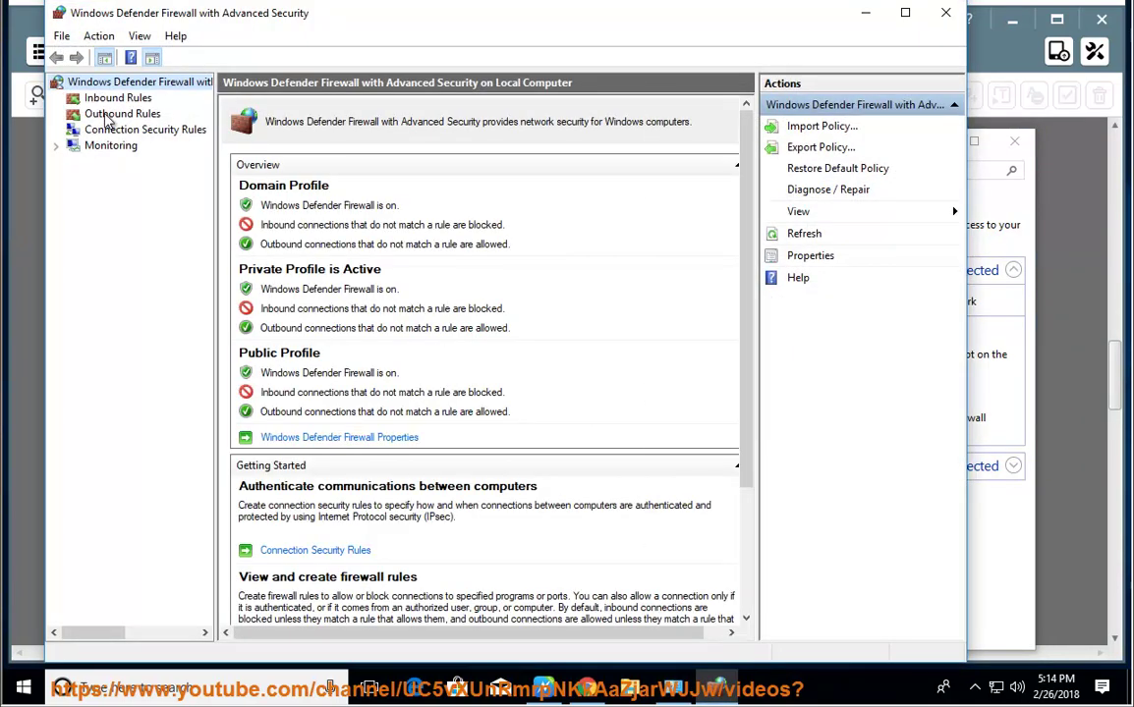
click(110, 114)
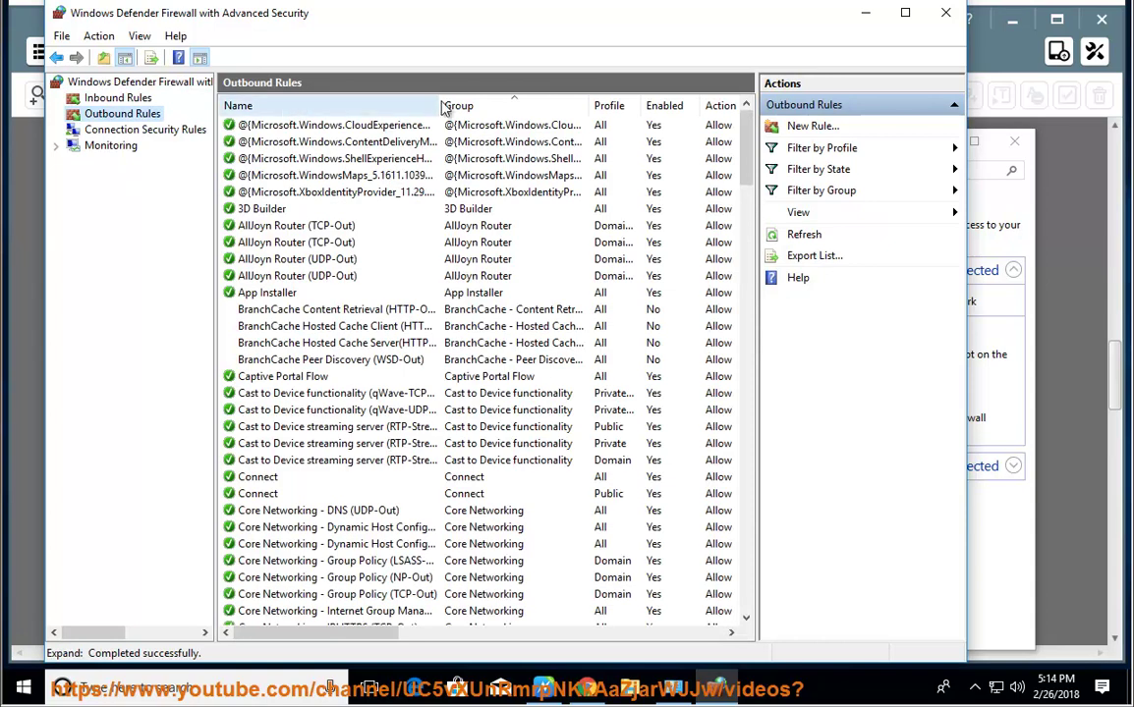
click(718, 125)
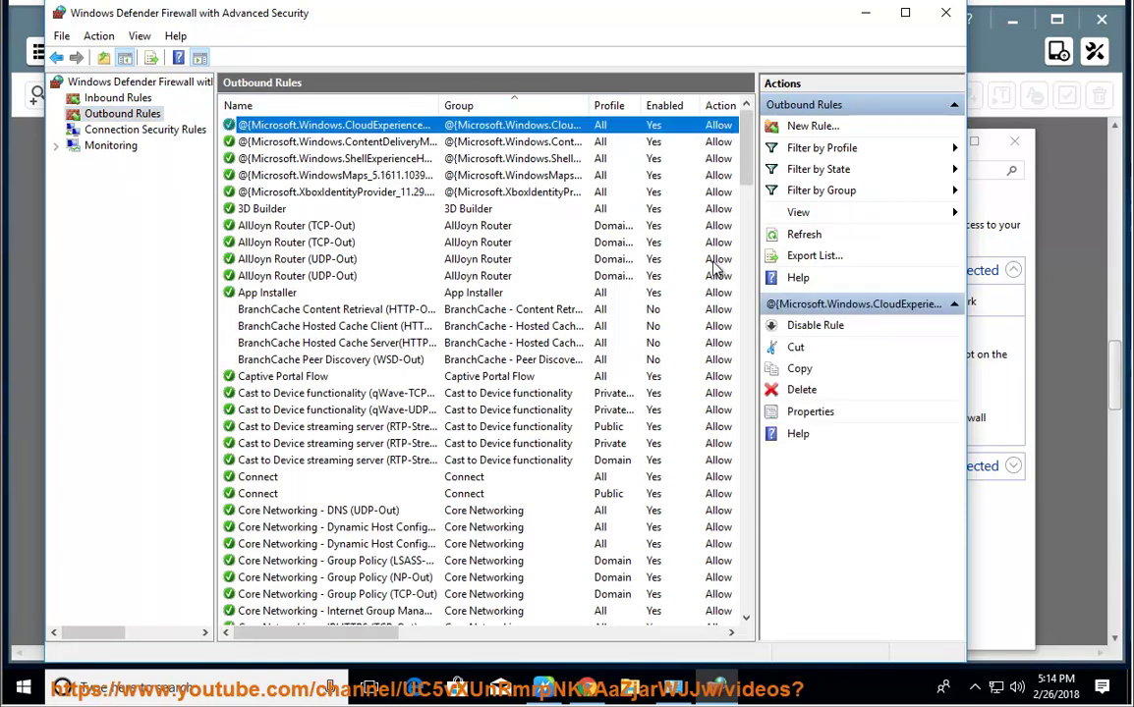
scroll(638, 461, down, 9)
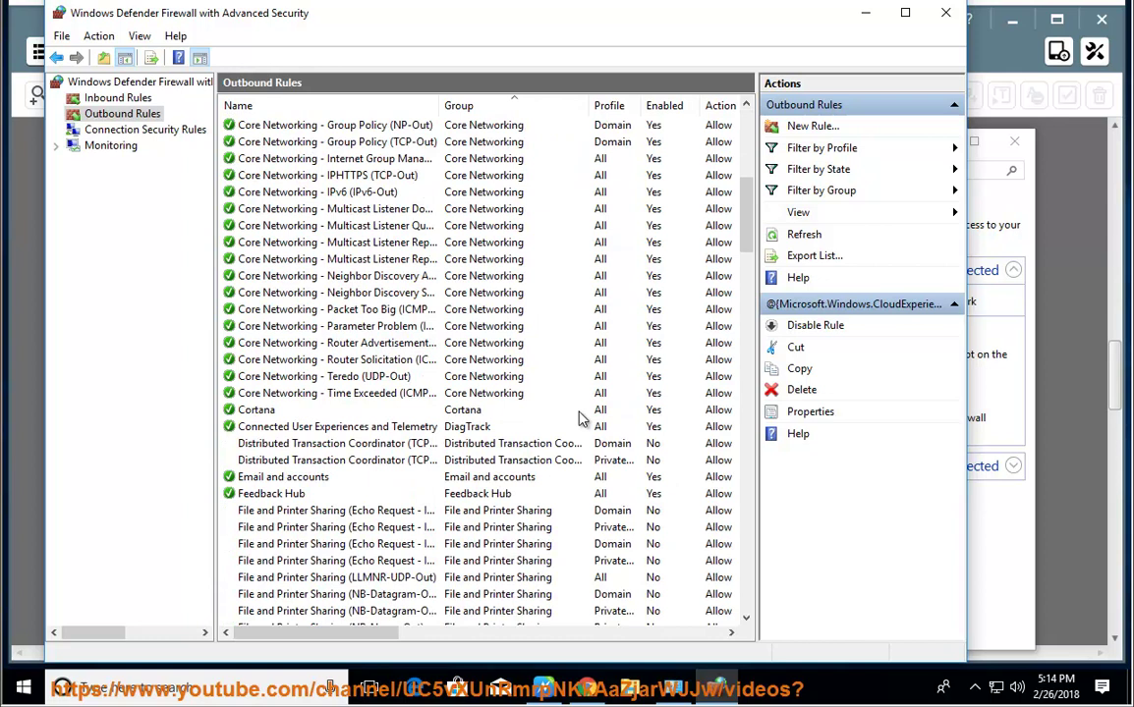
scroll(575, 421, up, 9)
click(945, 13)
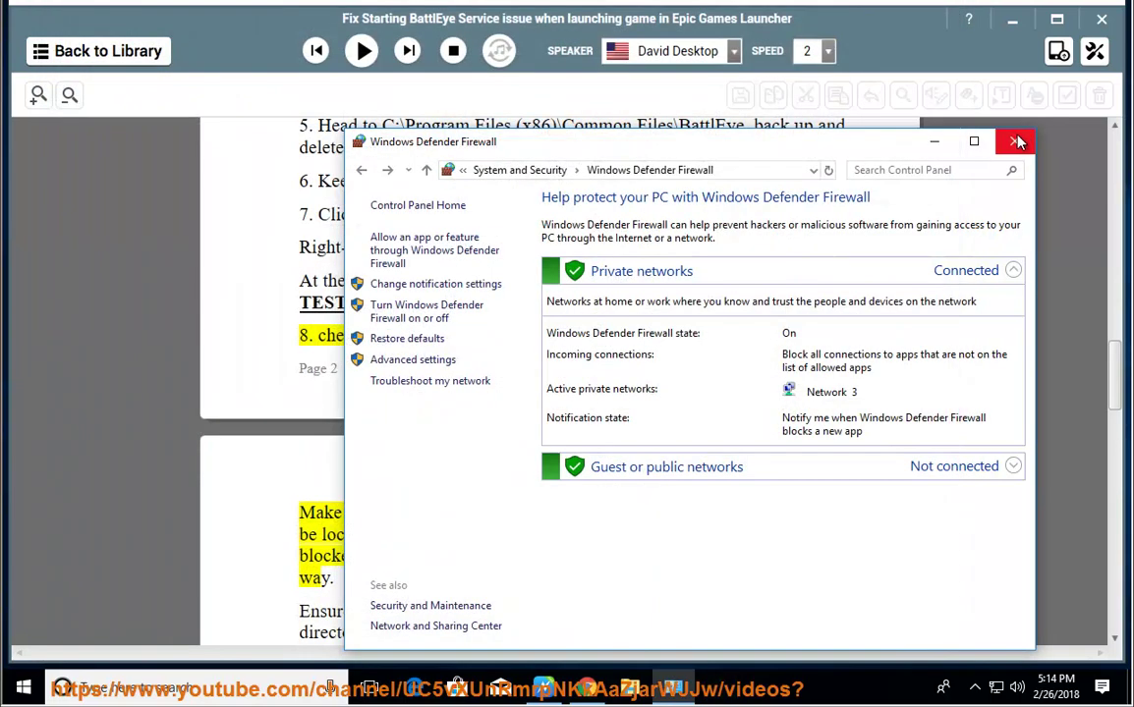
Read the d3d9/dxgi/dsound DLL check aloud and select the legitimate-Windows sentence
click(1014, 141)
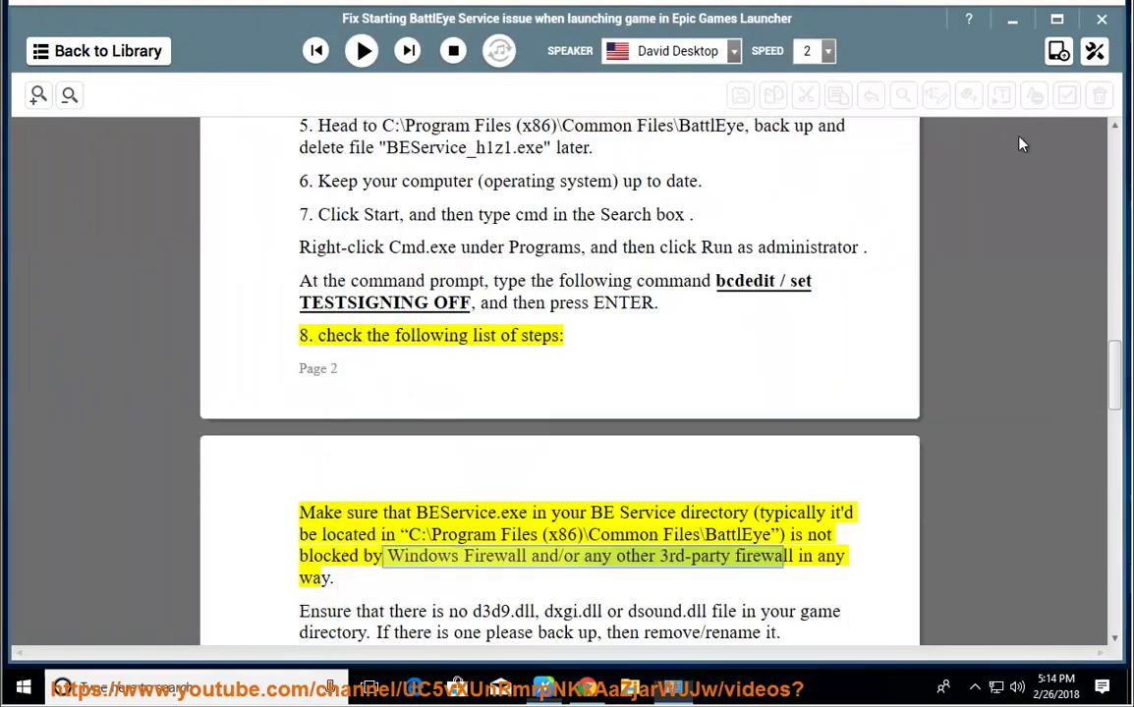
click(360, 59)
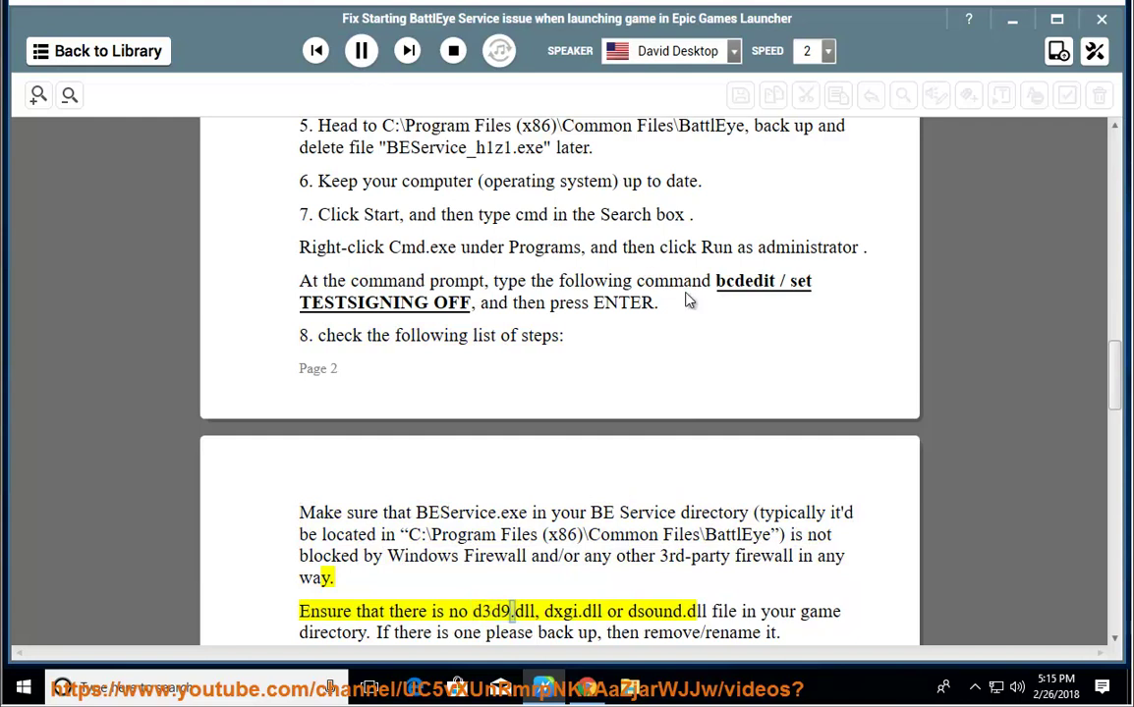
scroll(689, 300, down, 3)
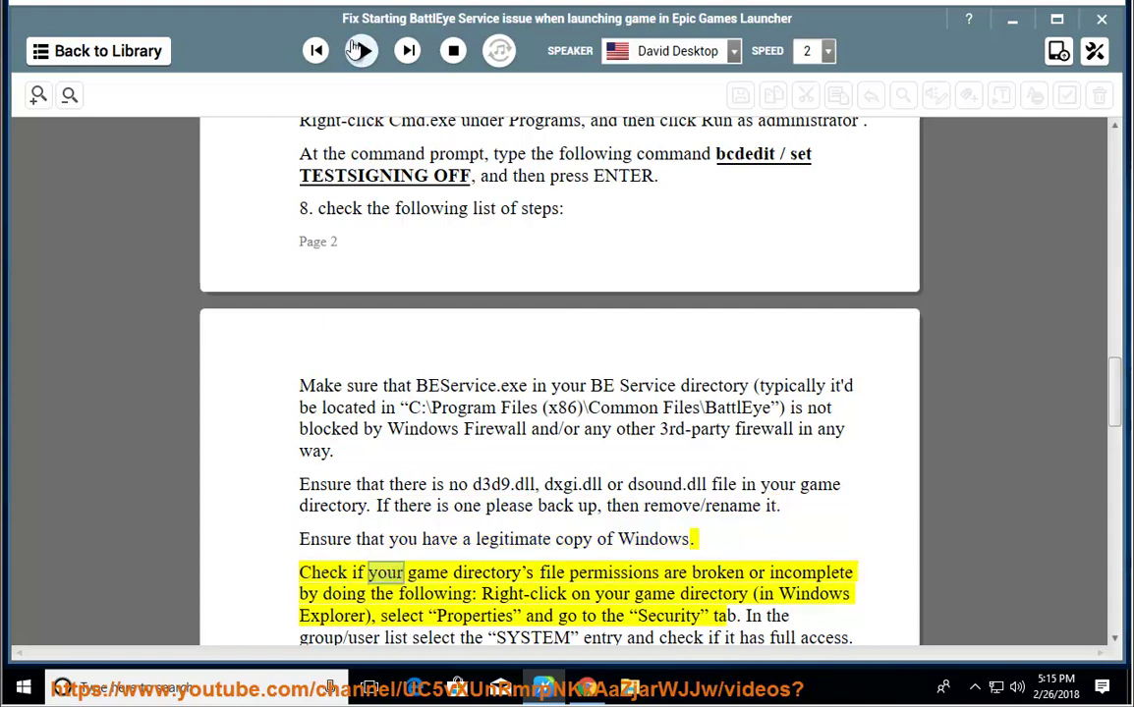
drag(695, 539, 253, 543)
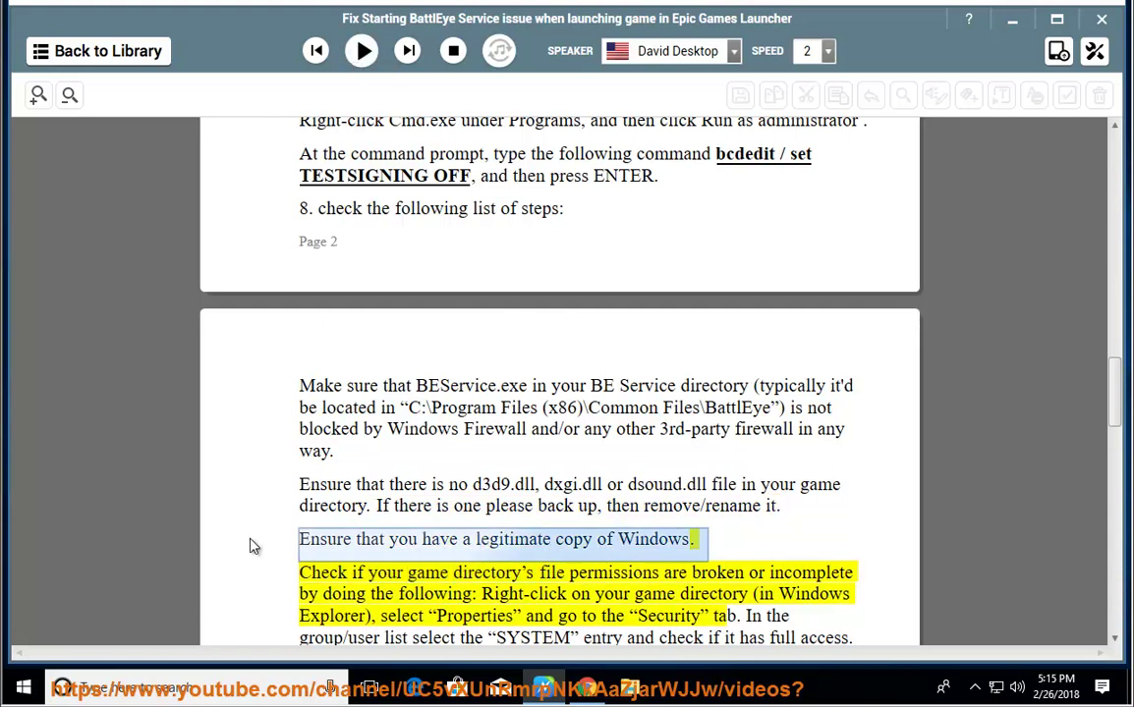
Check that Windows 10 Pro is activated via System Information and This PC Properties
click(112, 691)
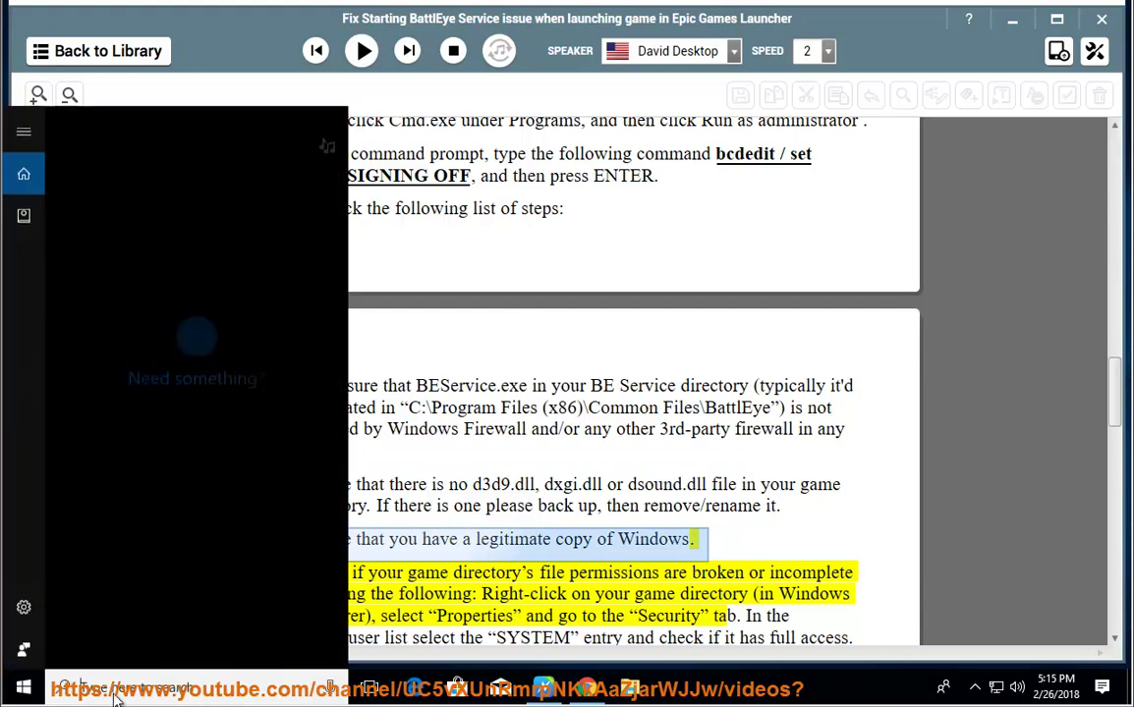
text(INFO)
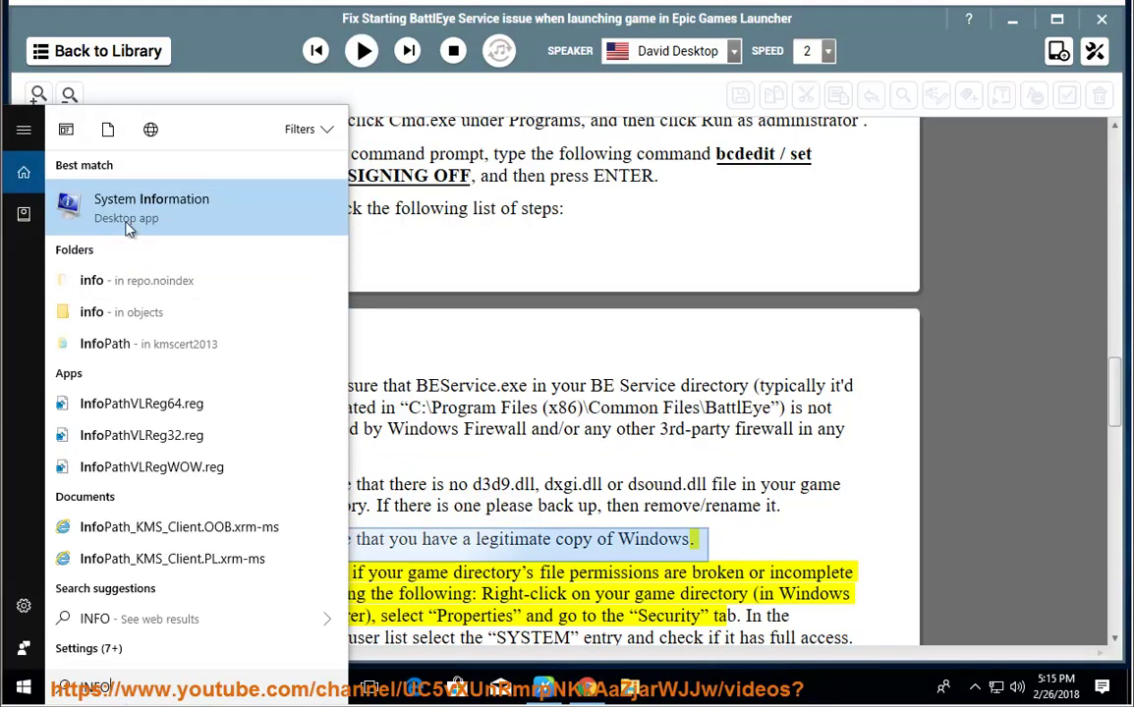
click(180, 217)
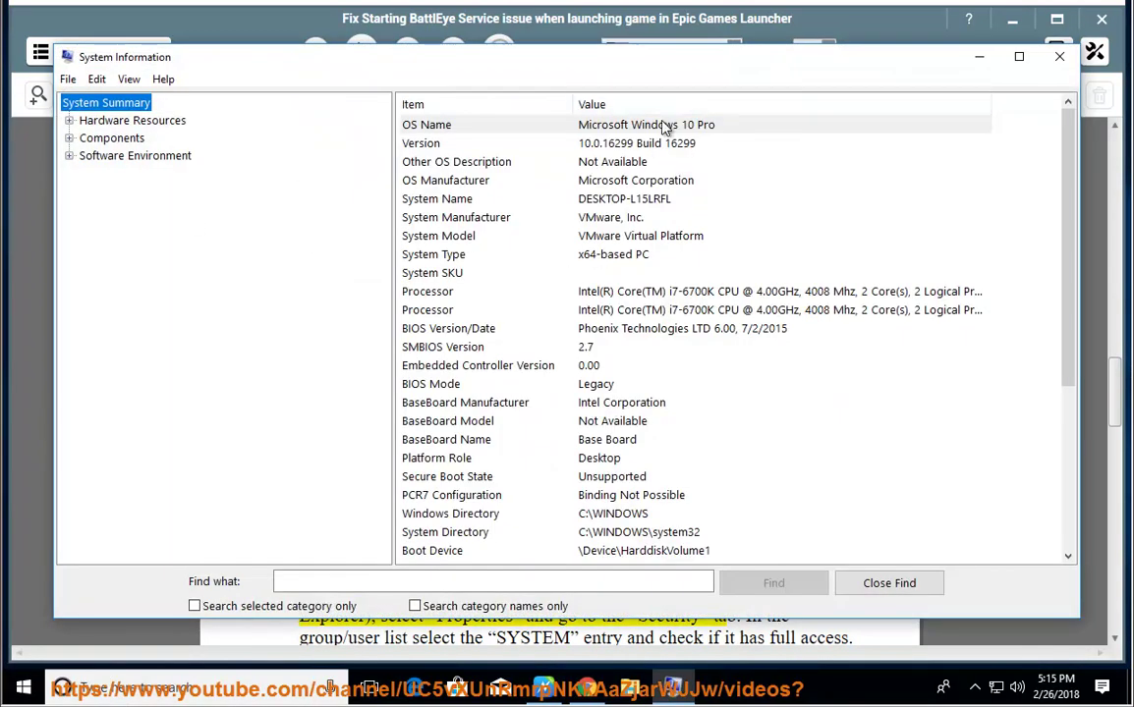
click(1059, 56)
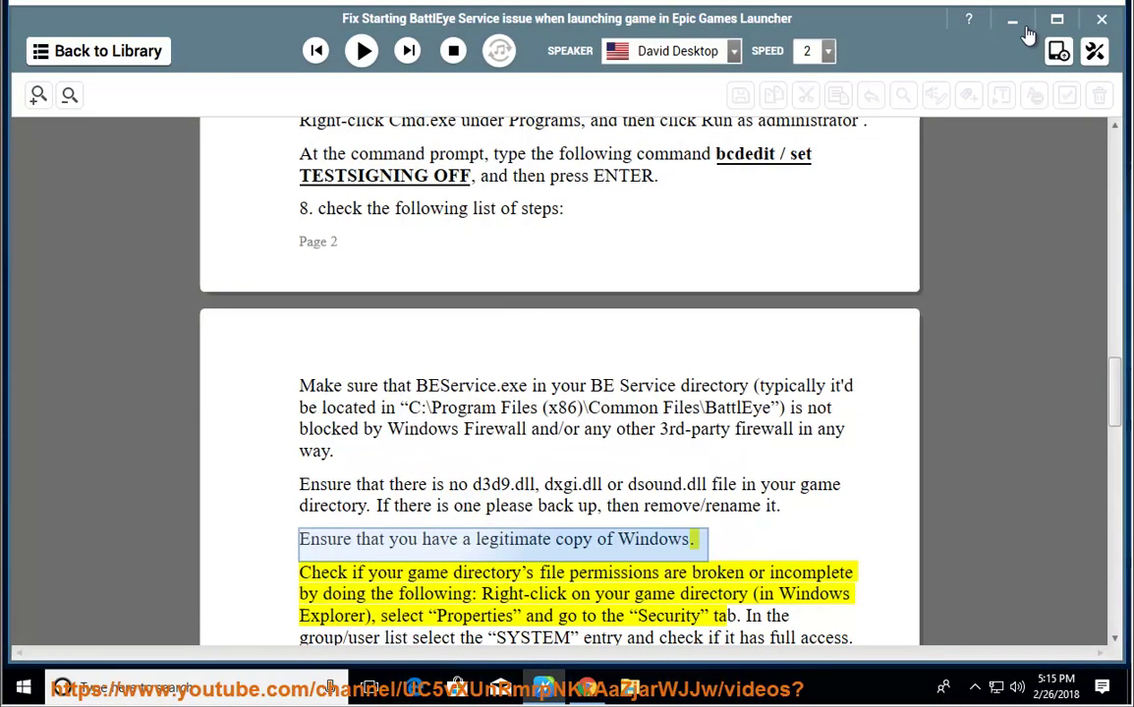
click(1012, 18)
right_click(39, 38)
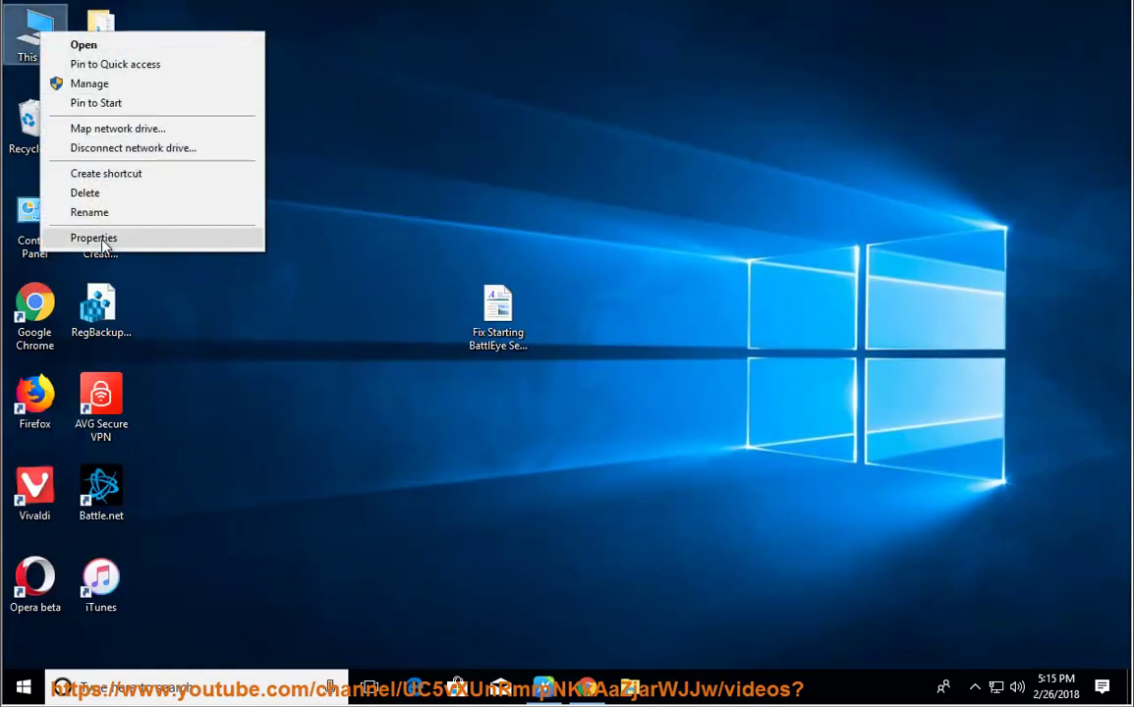
click(108, 237)
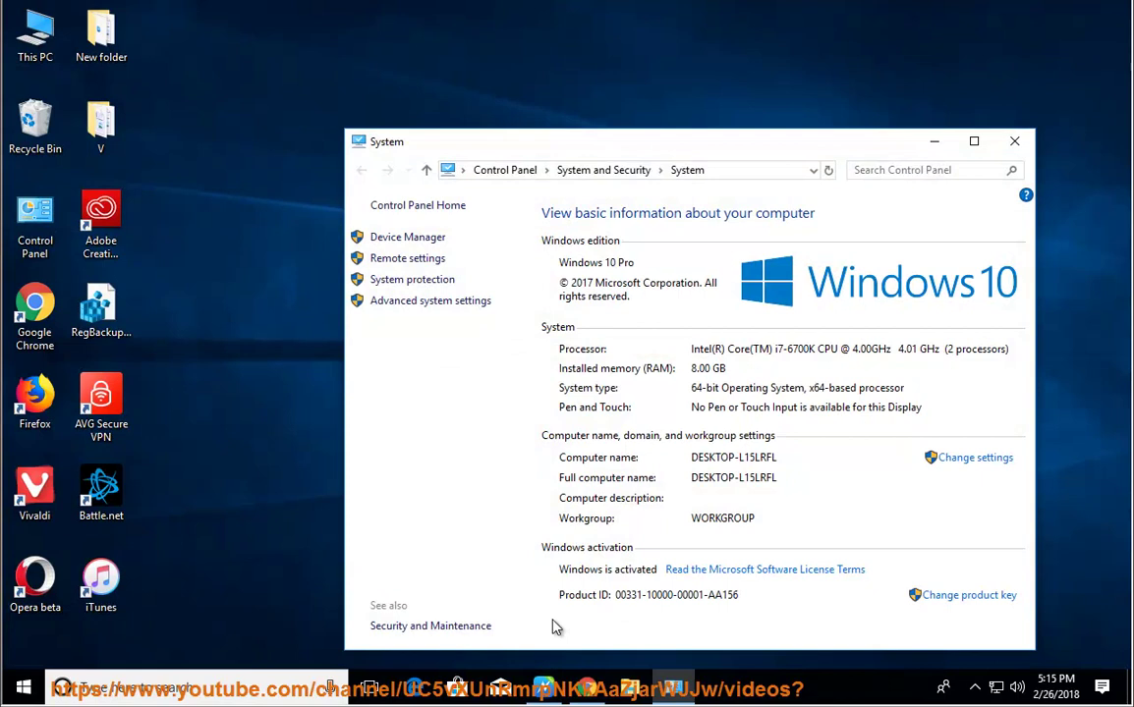
click(1014, 141)
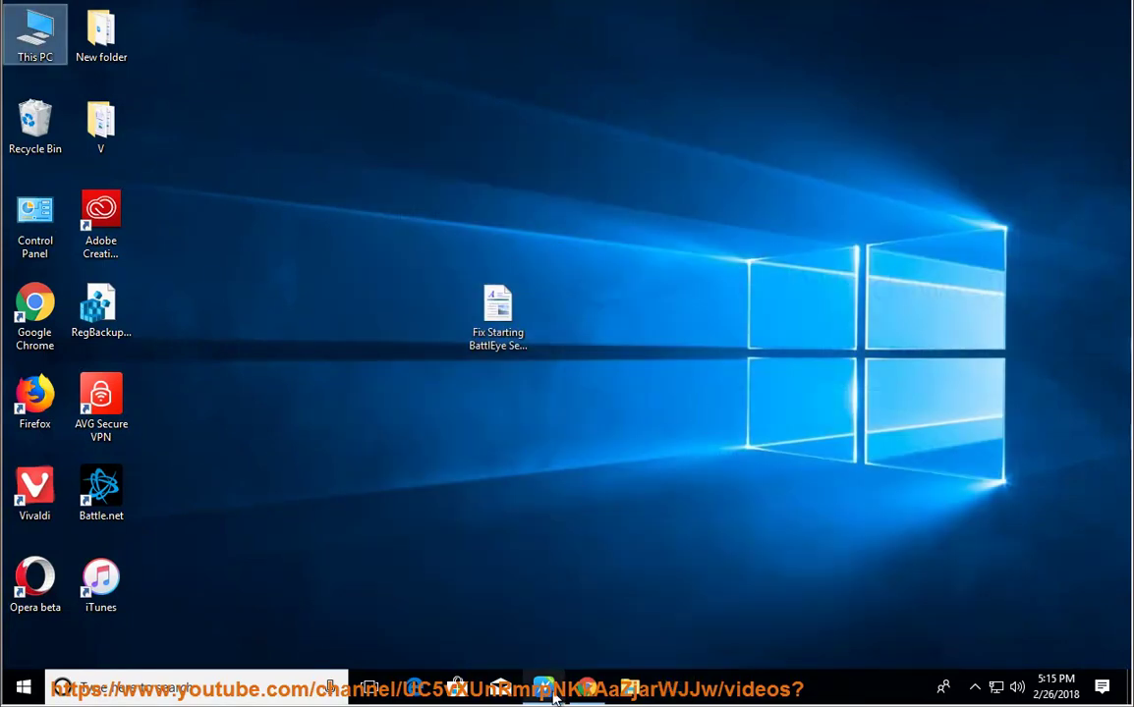
Back in the guide, resume reading aloud from the file-permissions item
key(alt+Tab)
click(480, 430)
click(362, 50)
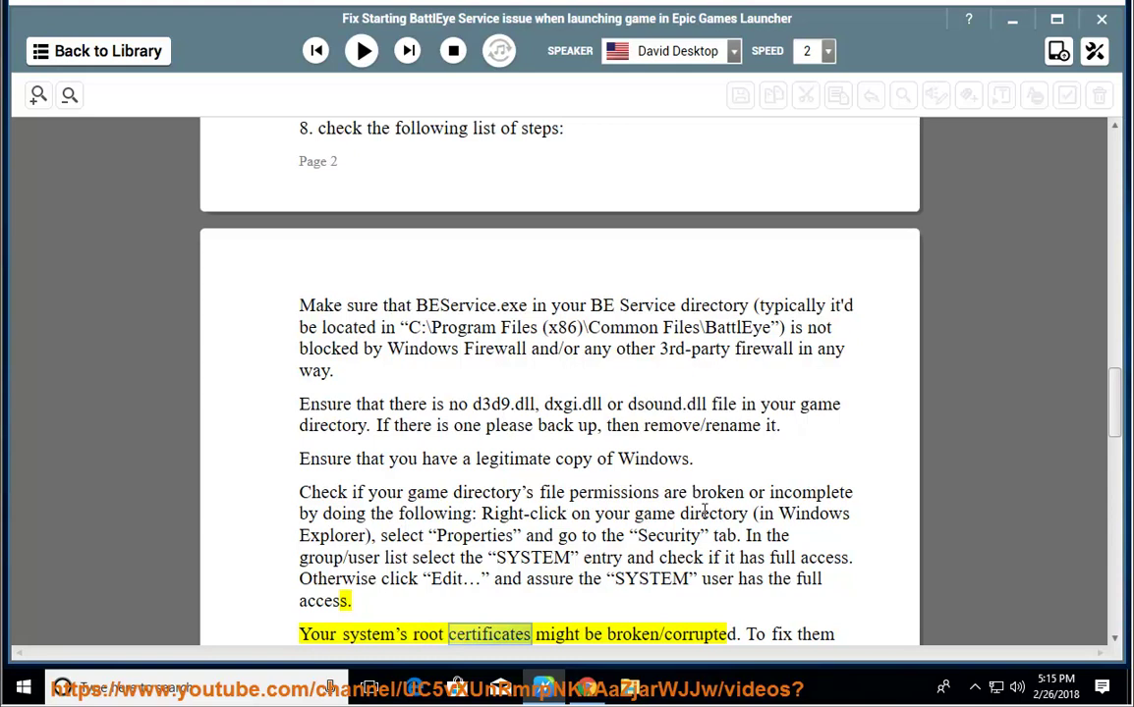
Highlight 'Check if your game directory's file permissions are' in the permissions step
drag(691, 492, 304, 496)
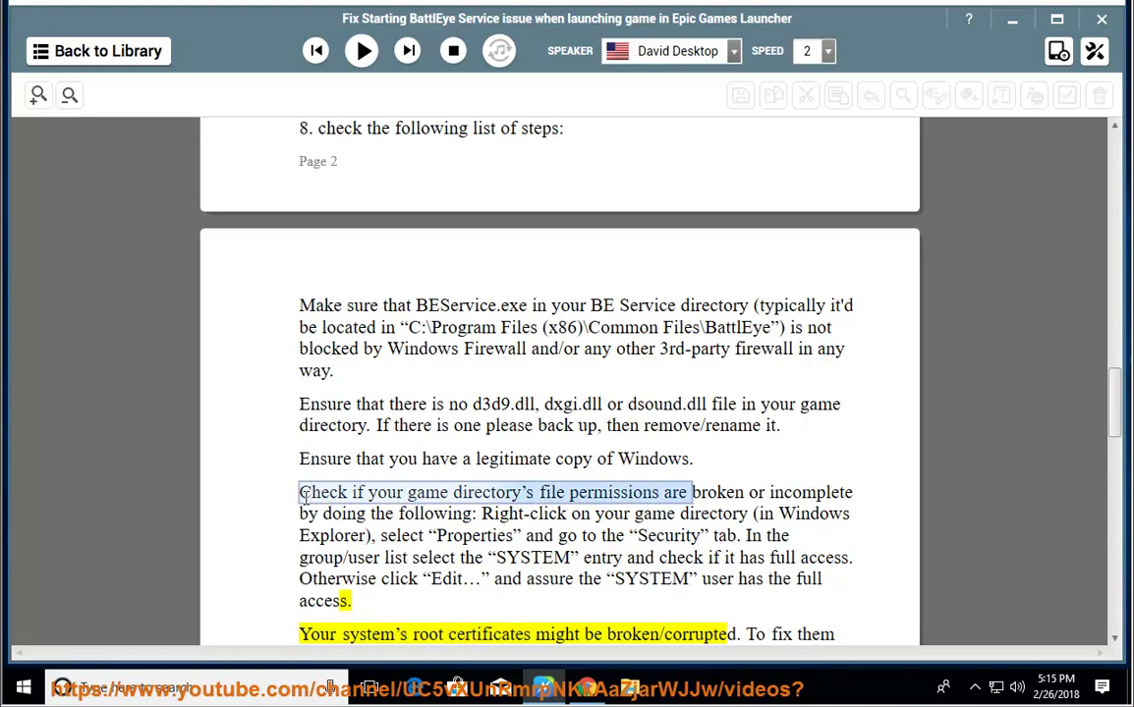
click(1009, 28)
double_click(35, 35)
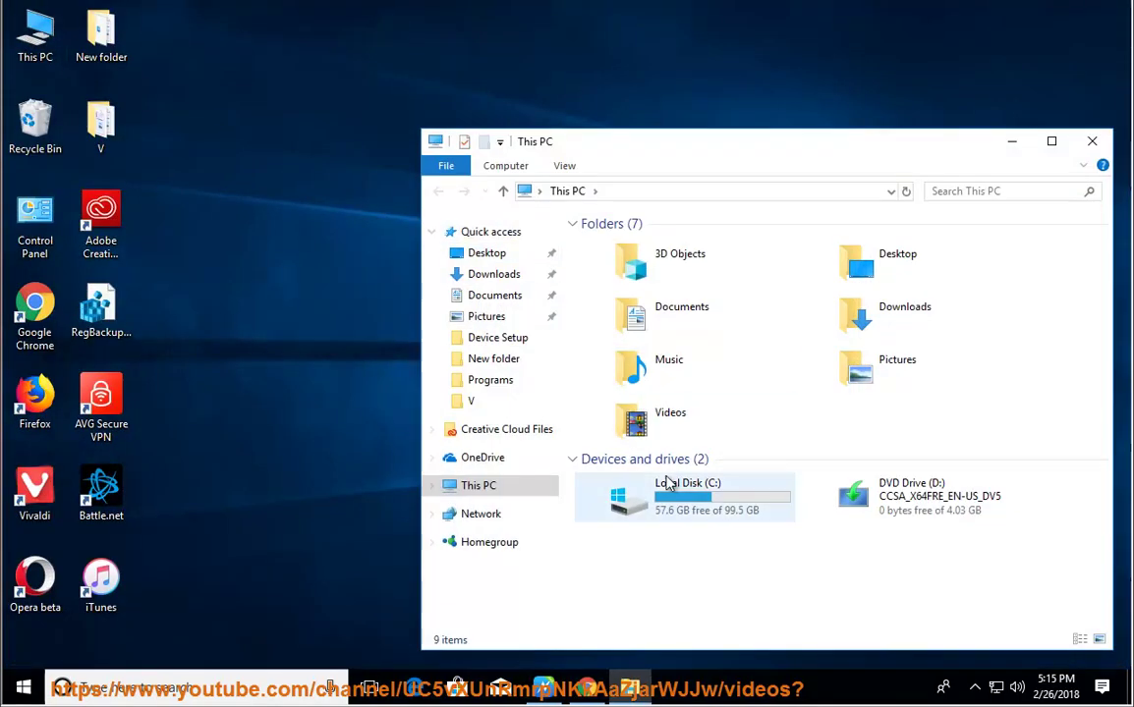
double_click(666, 481)
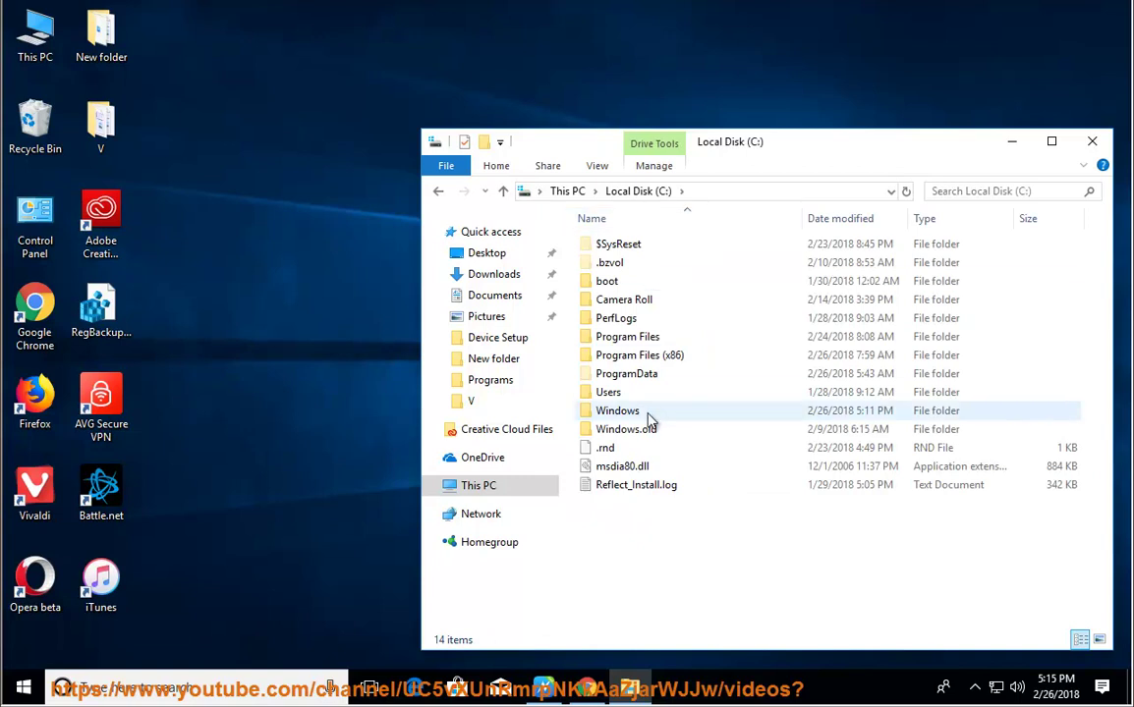
double_click(648, 338)
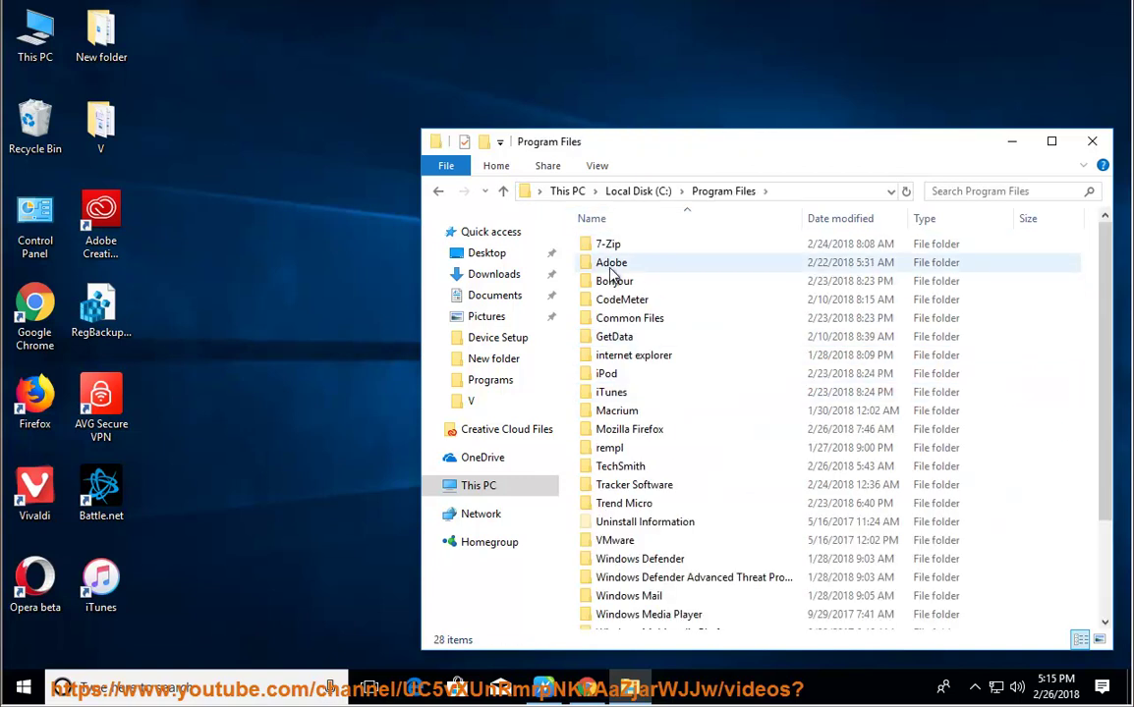
right_click(616, 283)
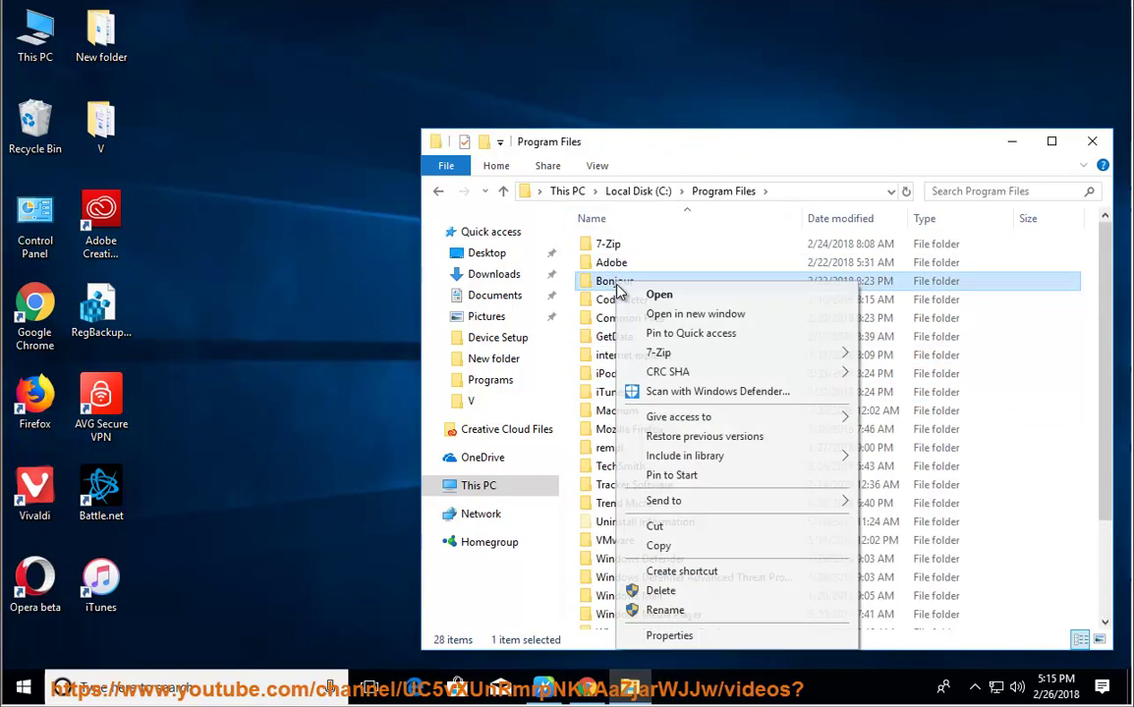
click(666, 635)
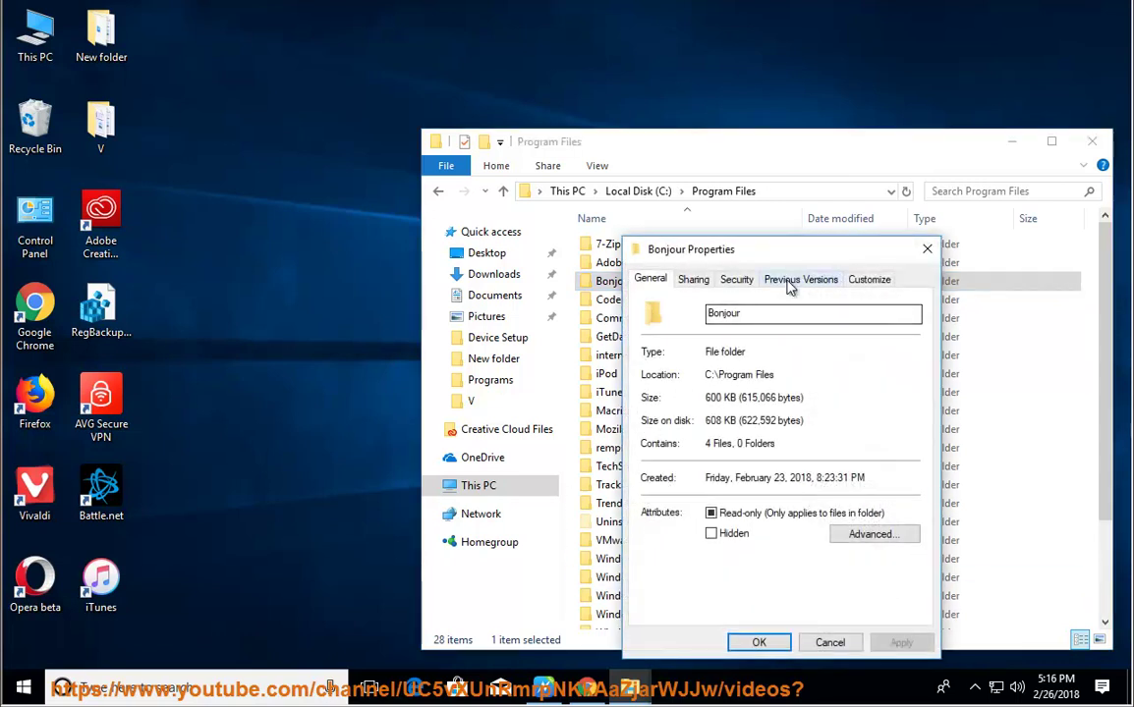
click(739, 279)
click(688, 392)
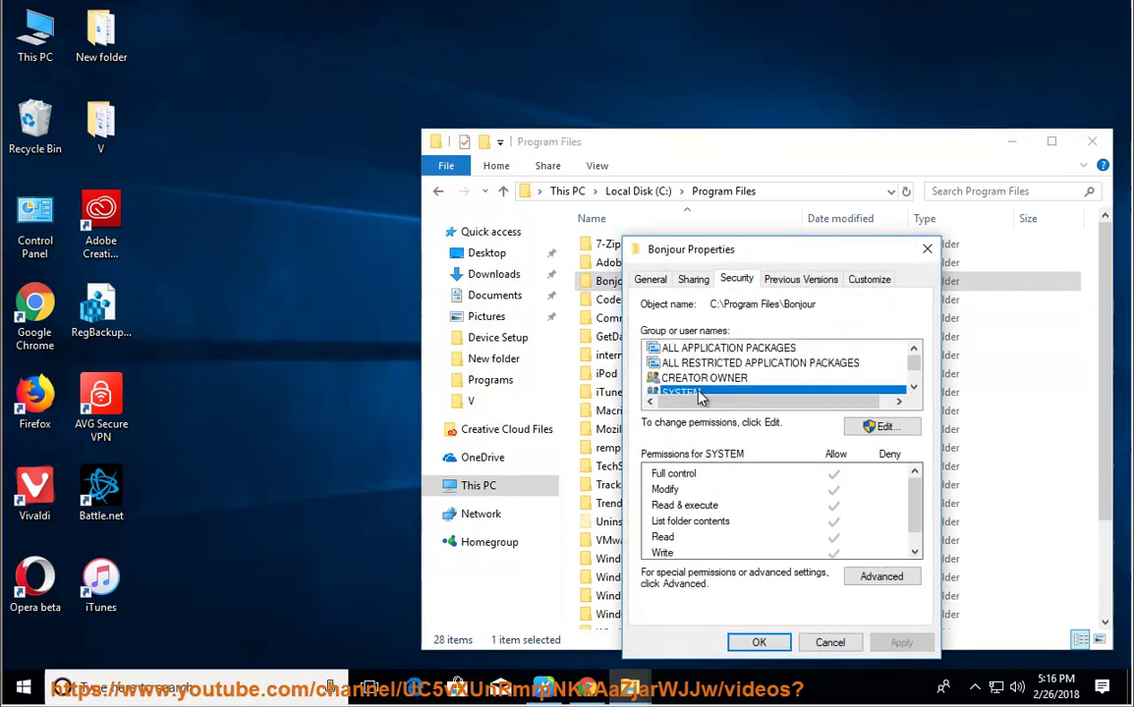
scroll(688, 388, down, 2)
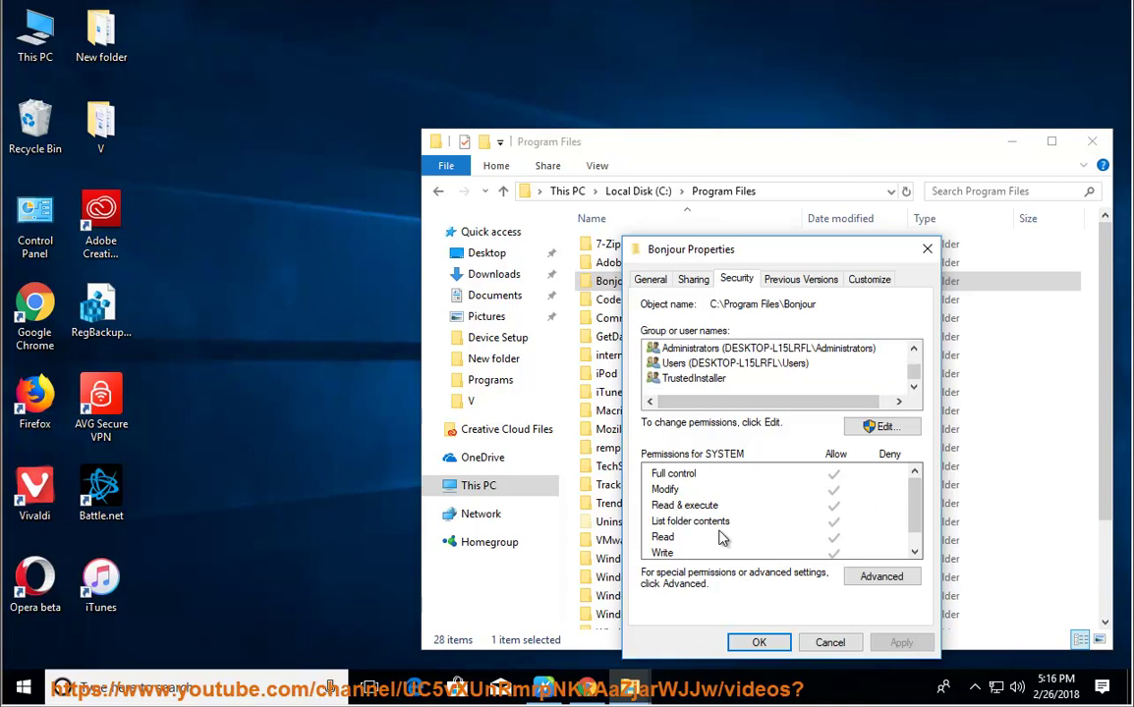
scroll(722, 538, down, 1)
scroll(688, 552, up, 1)
click(676, 554)
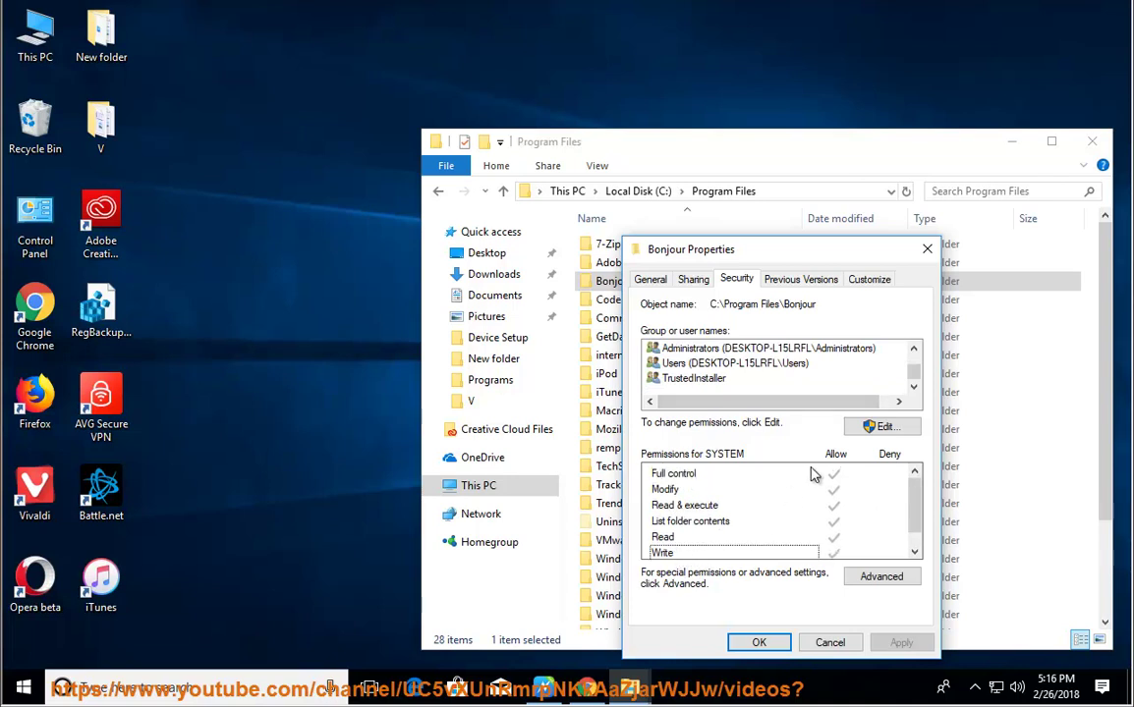
click(889, 432)
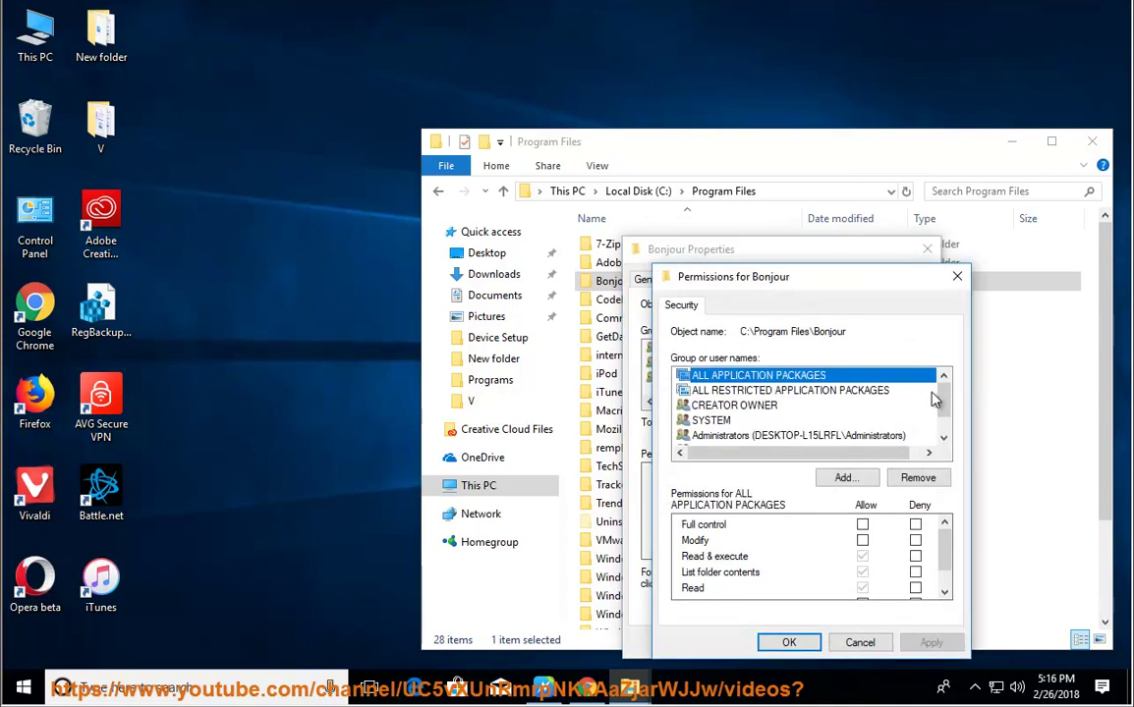
click(861, 525)
key(alt+Tab)
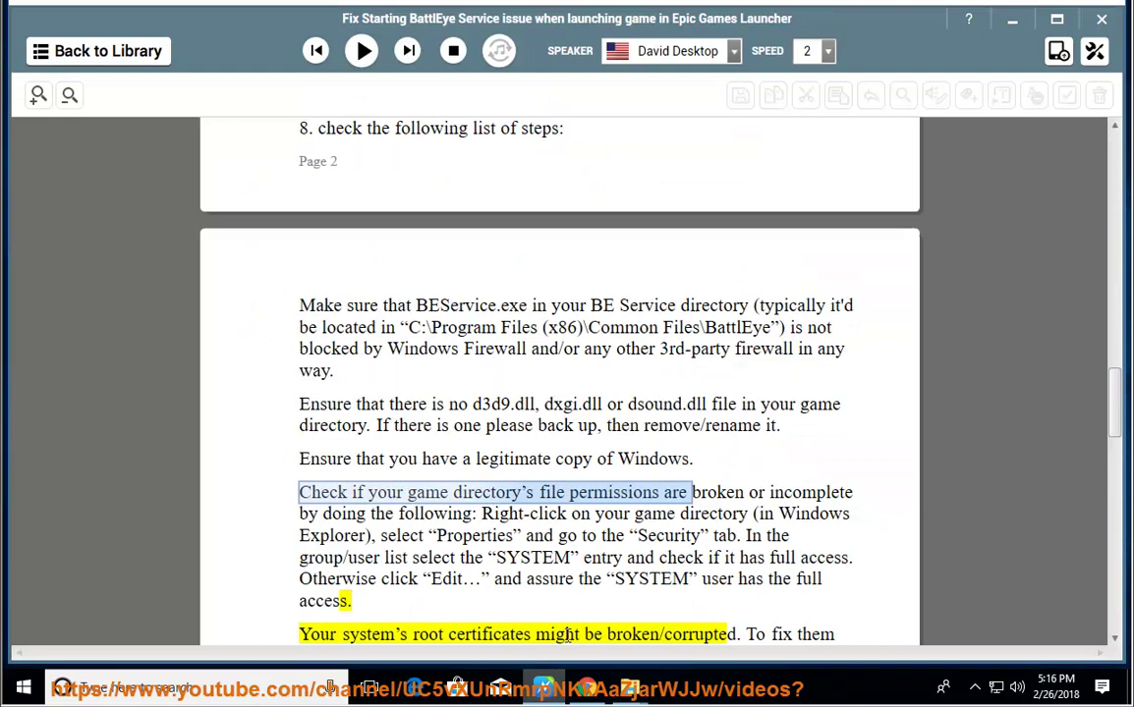
double_click(808, 580)
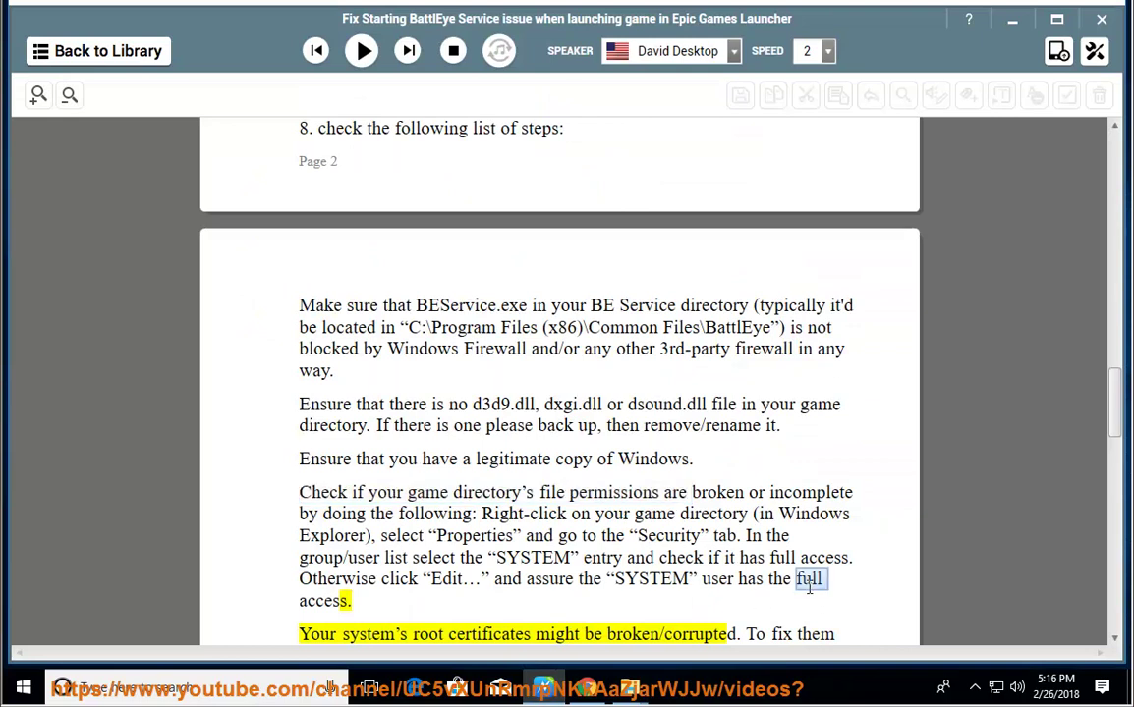
click(1012, 19)
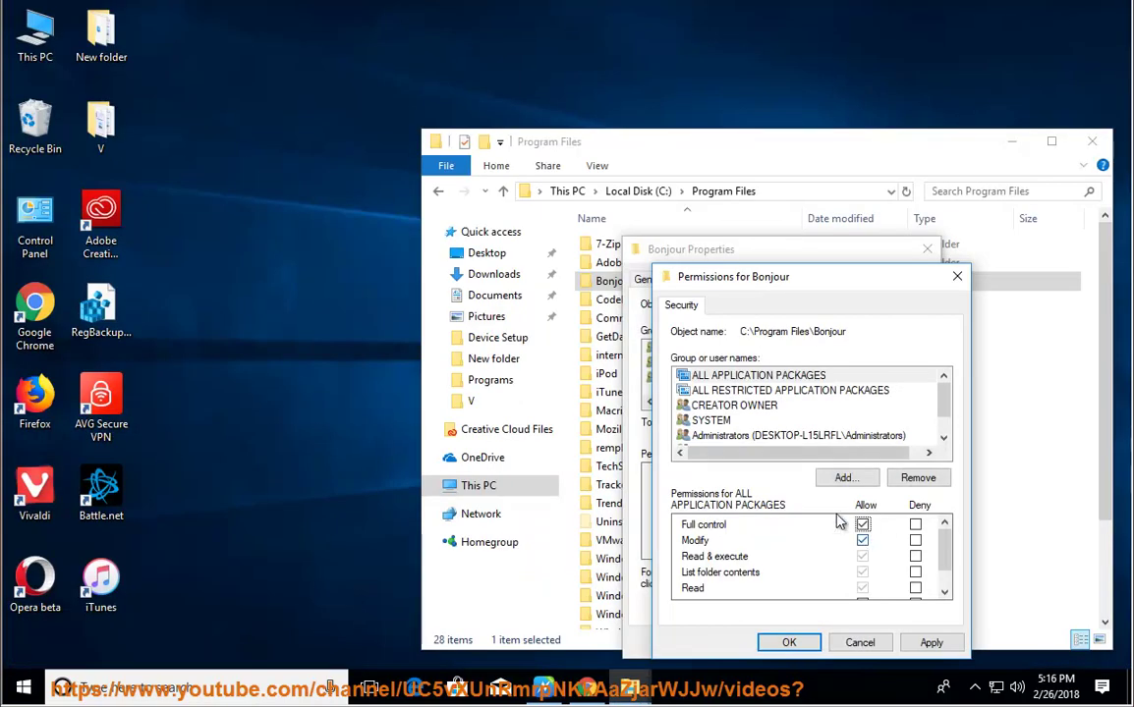
drag(945, 555, 947, 570)
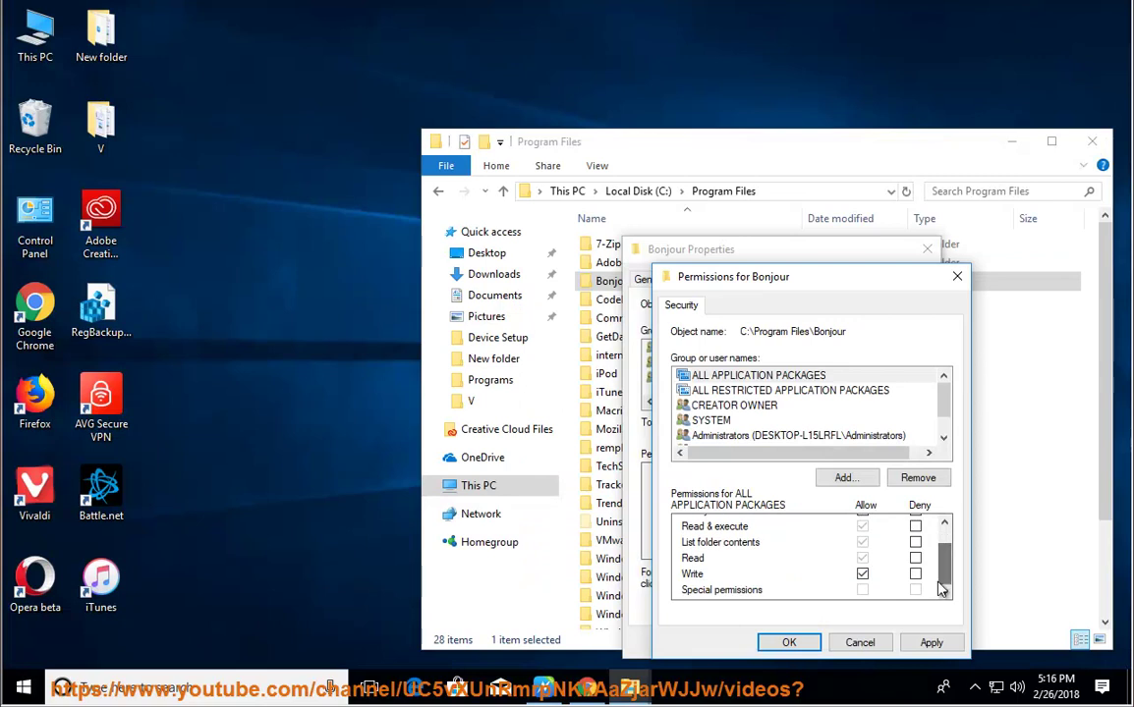
click(859, 643)
click(926, 250)
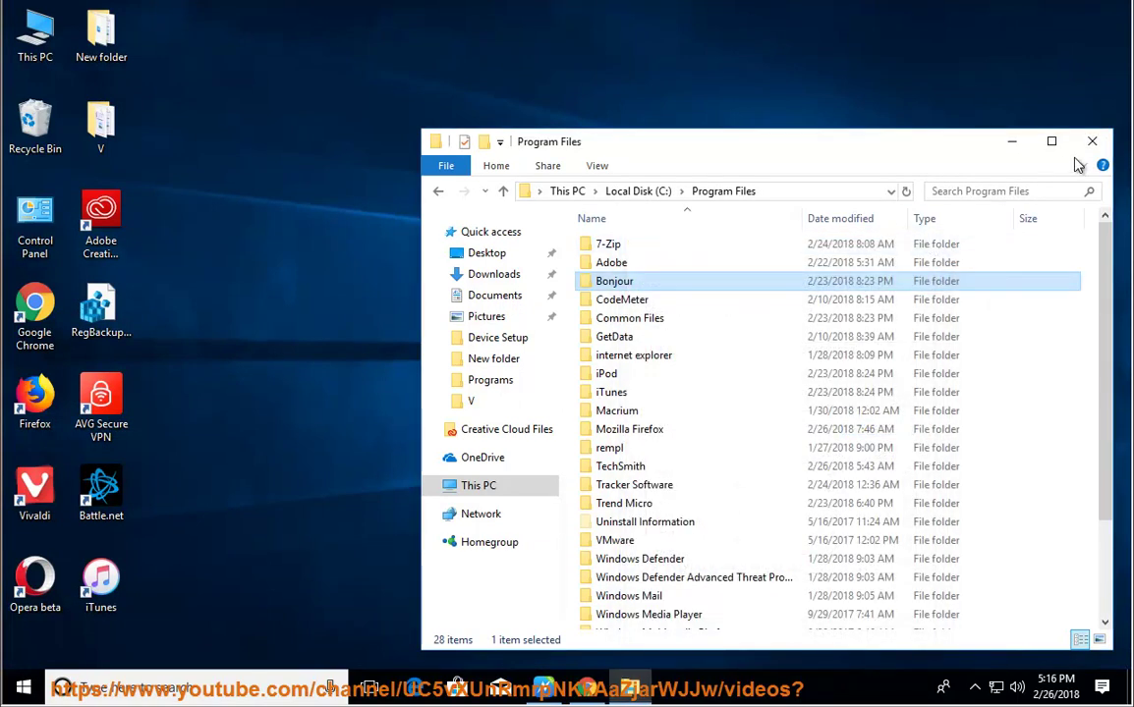
key(alt+F4)
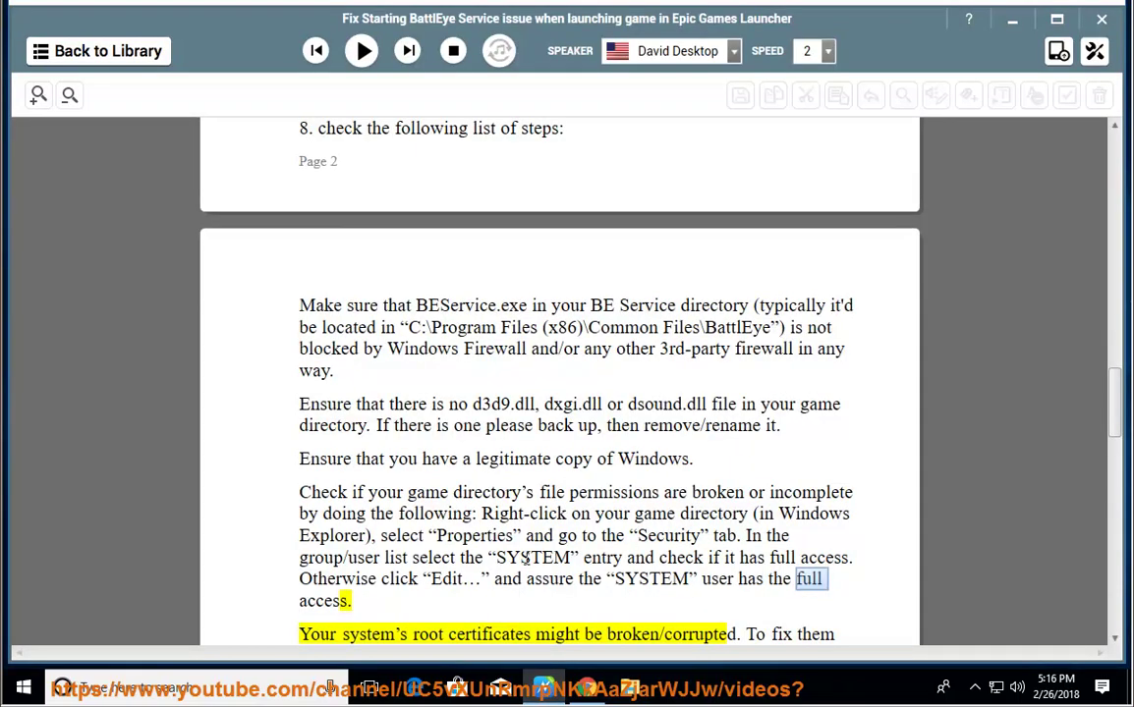
Resume the read-aloud and highlight 'System File Checker' in the system files step
click(362, 51)
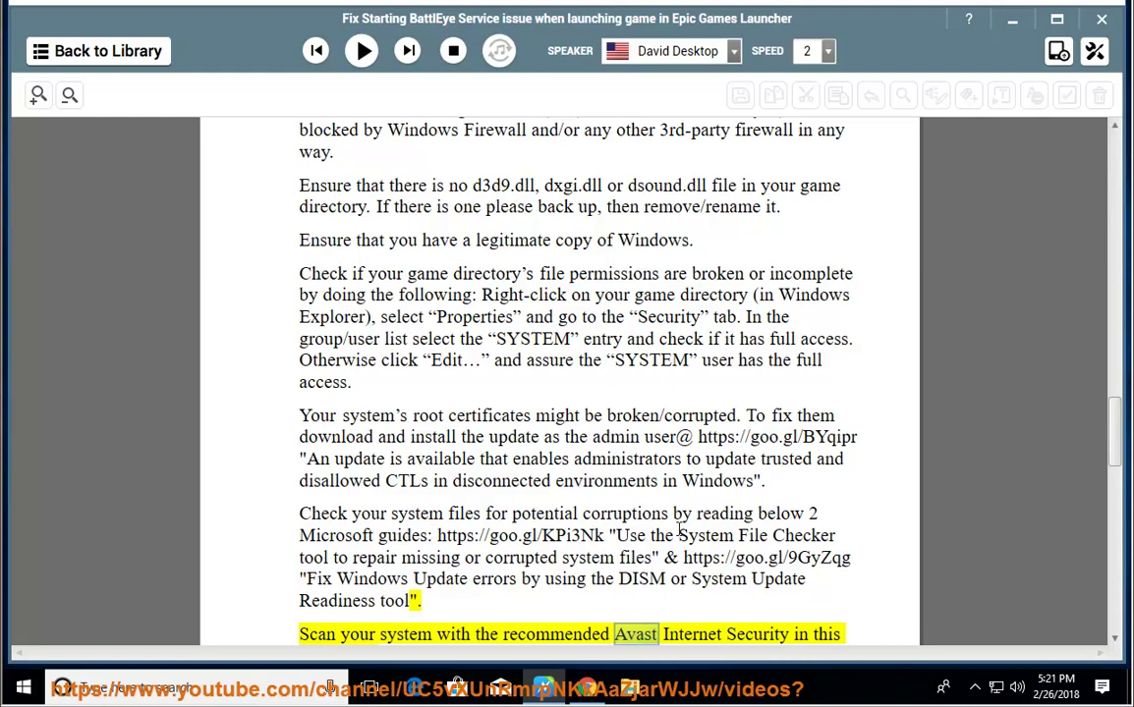
drag(677, 532, 834, 531)
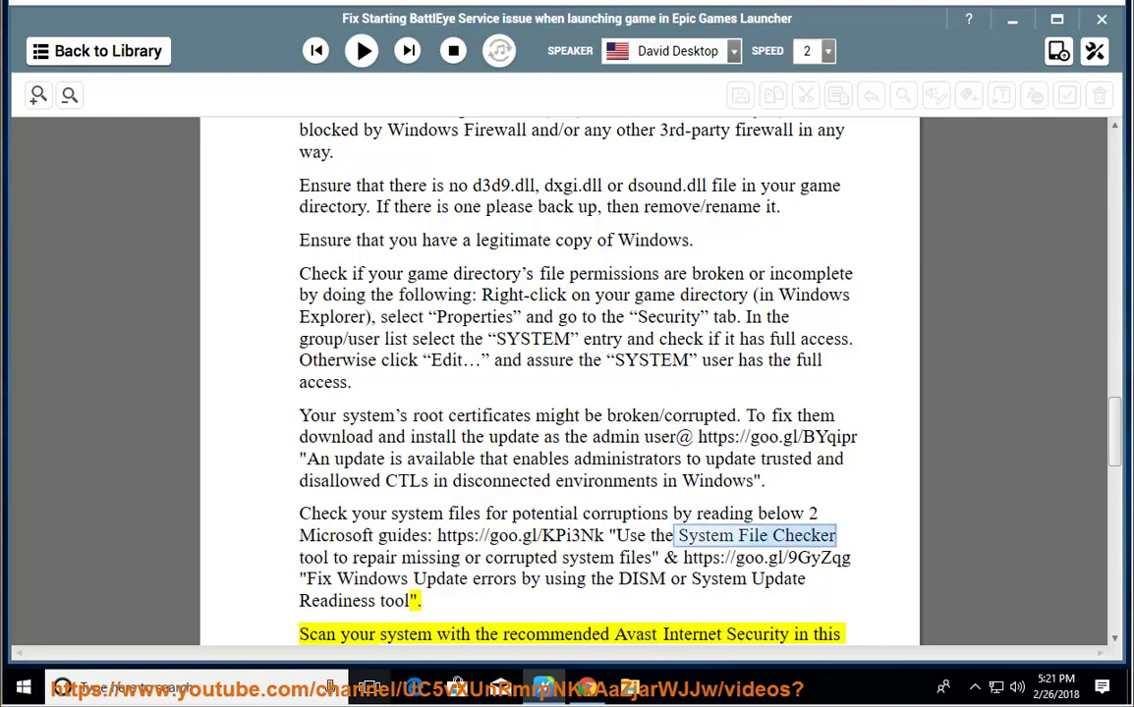
click(143, 687)
text(CMD)
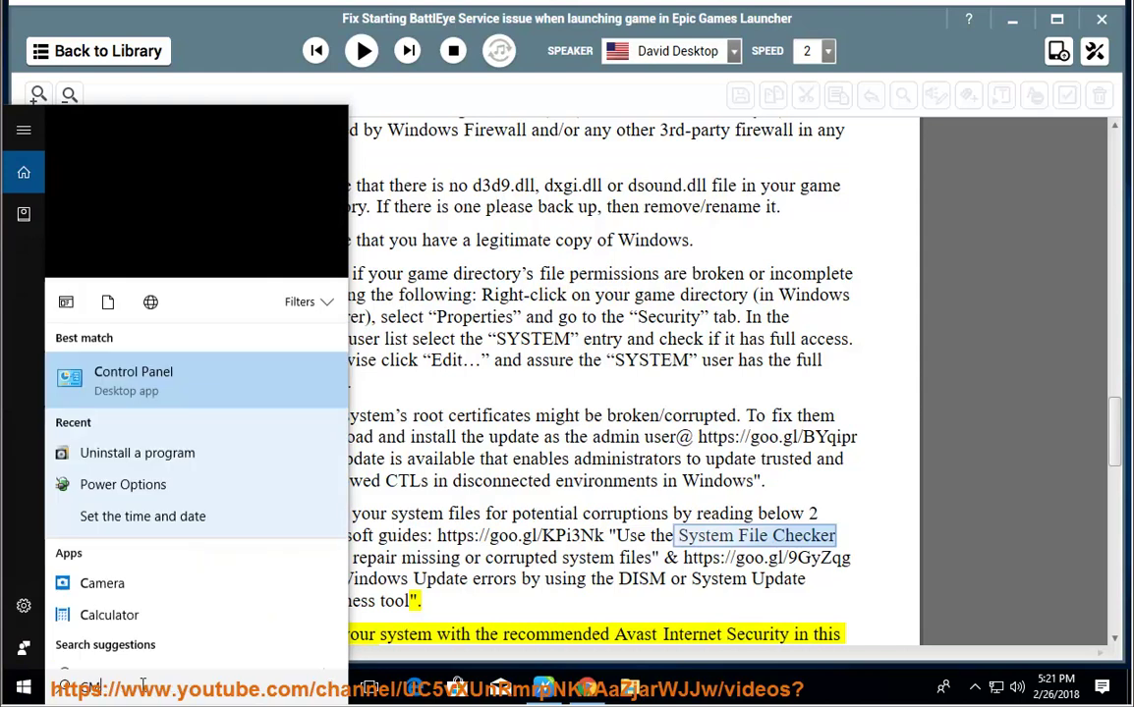
right_click(212, 210)
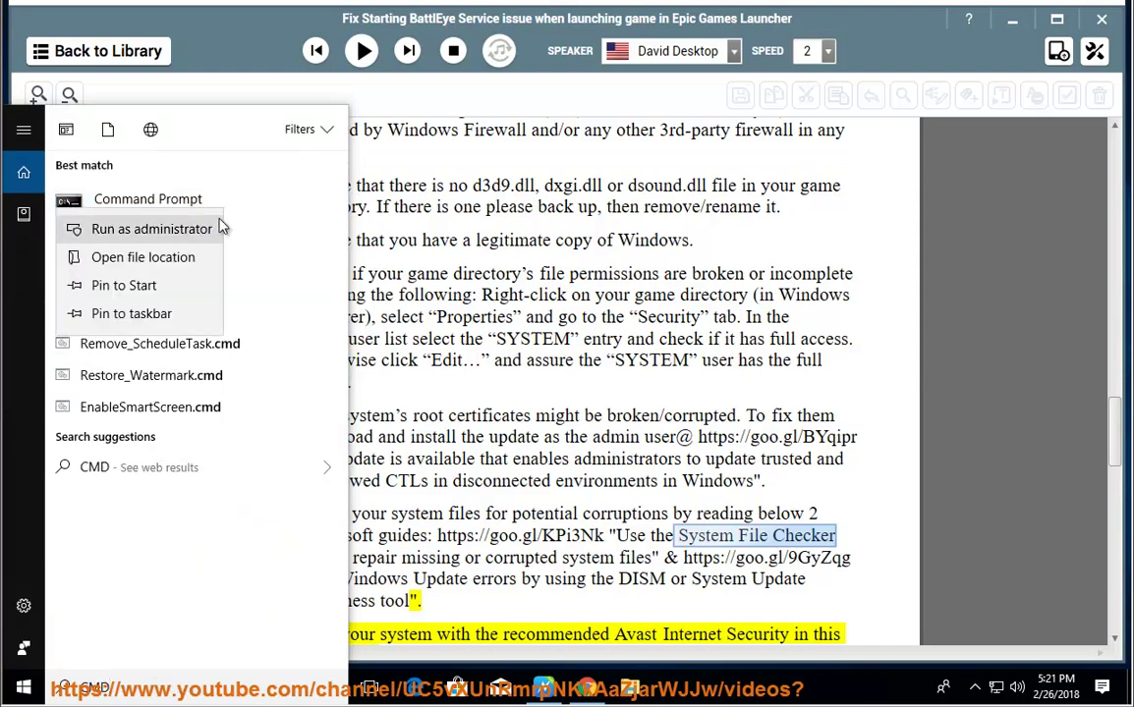
click(214, 233)
click(469, 450)
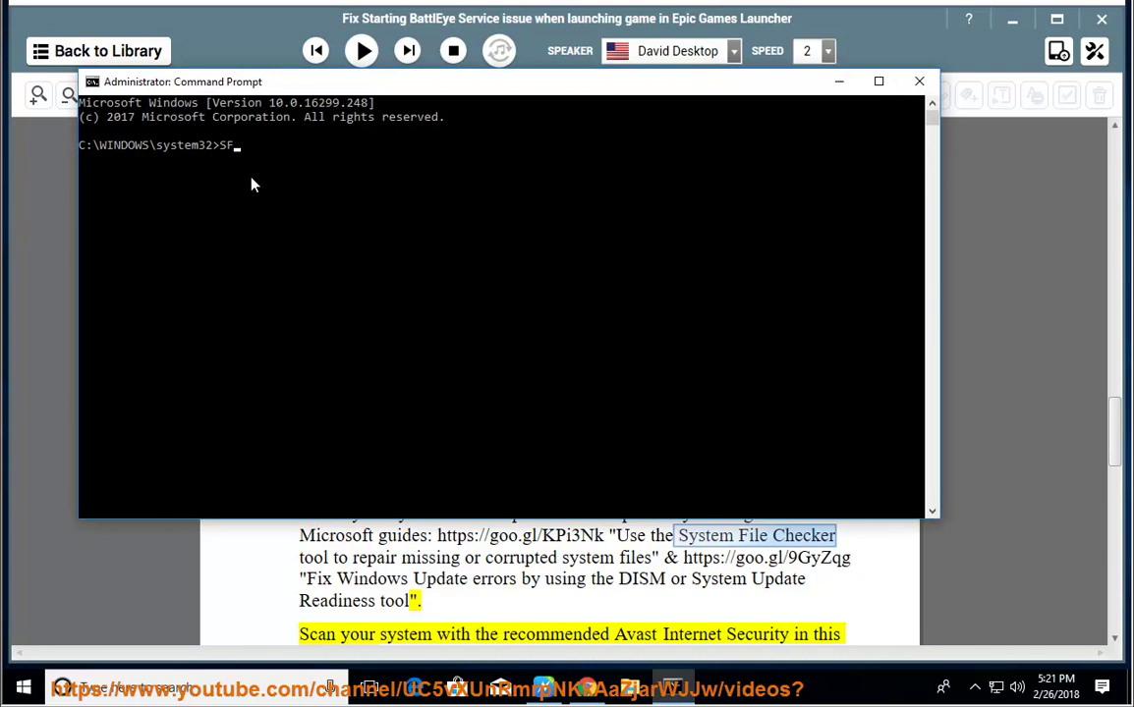
text(SFC /SCANNOW PRES)
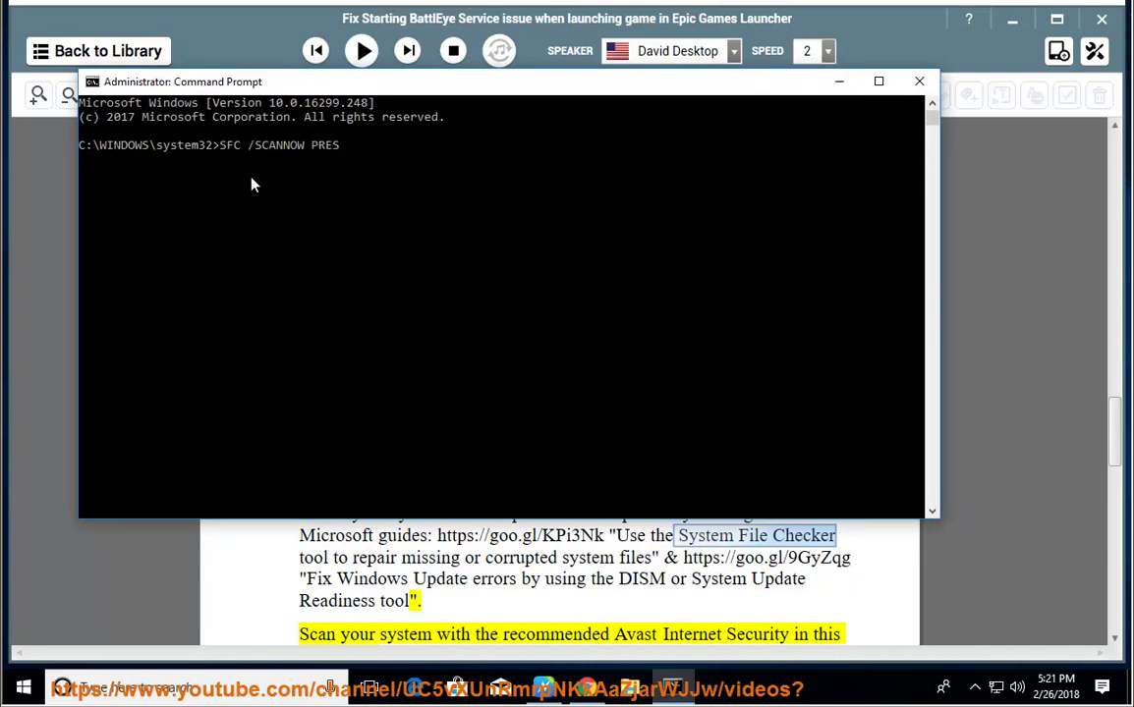
text(S ENTER NOW...)
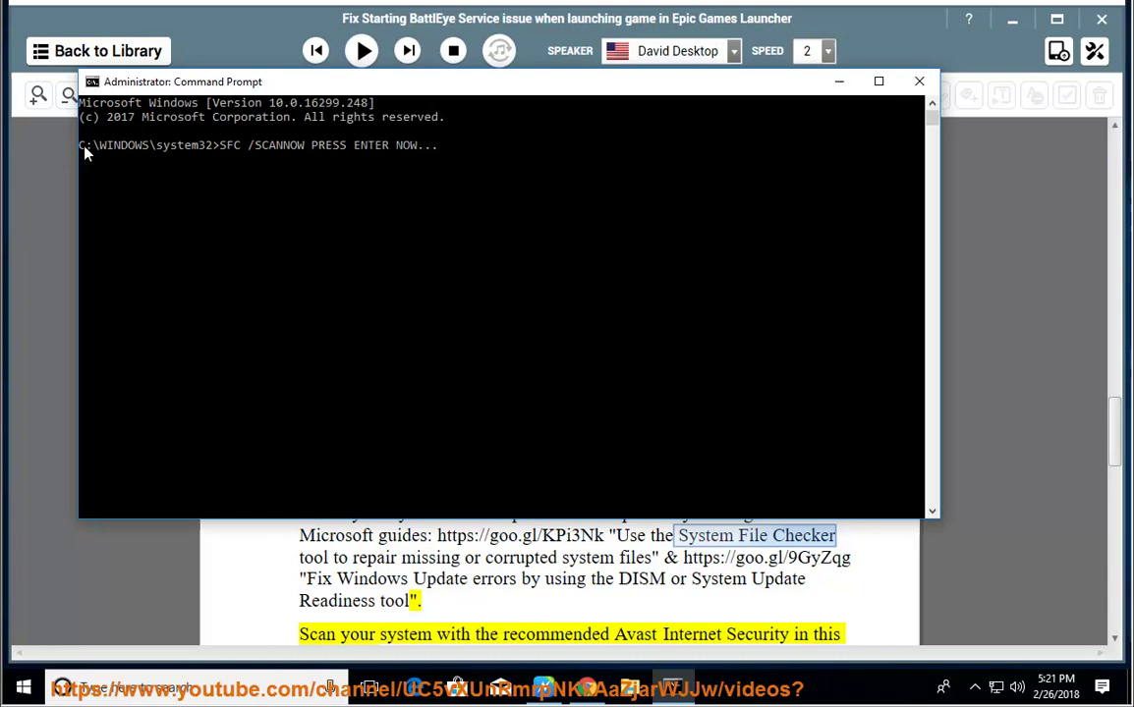
Close the Command Prompt and resume reading from the Avast Internet Security scan item
click(919, 83)
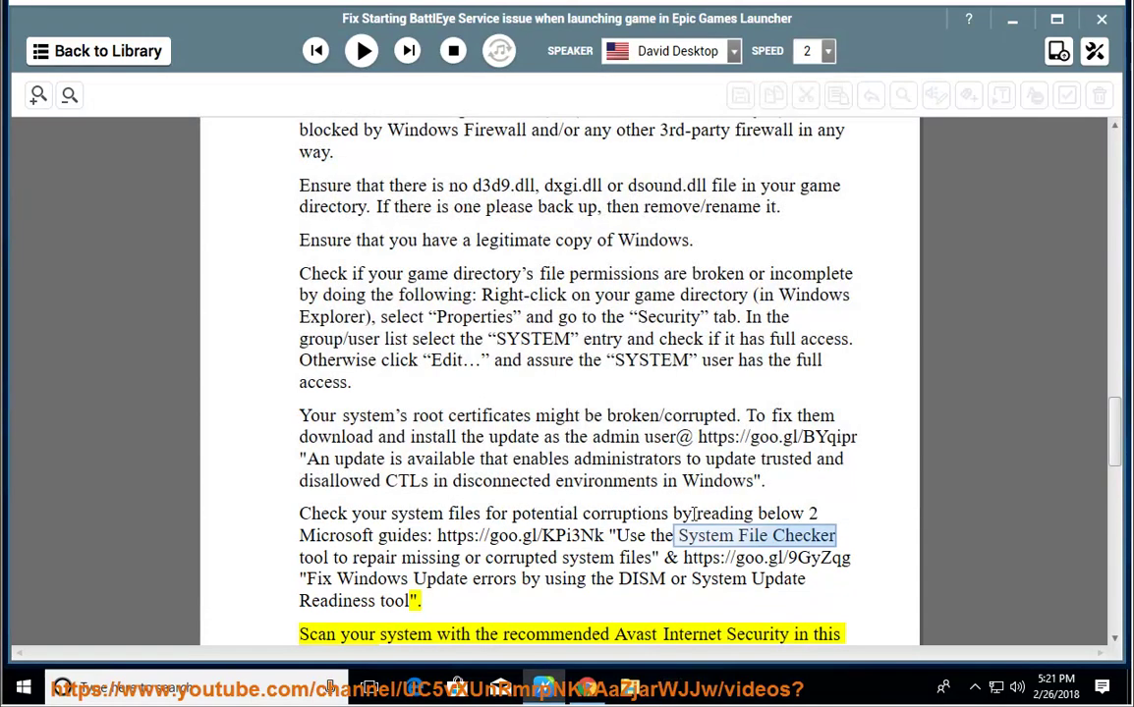
click(360, 50)
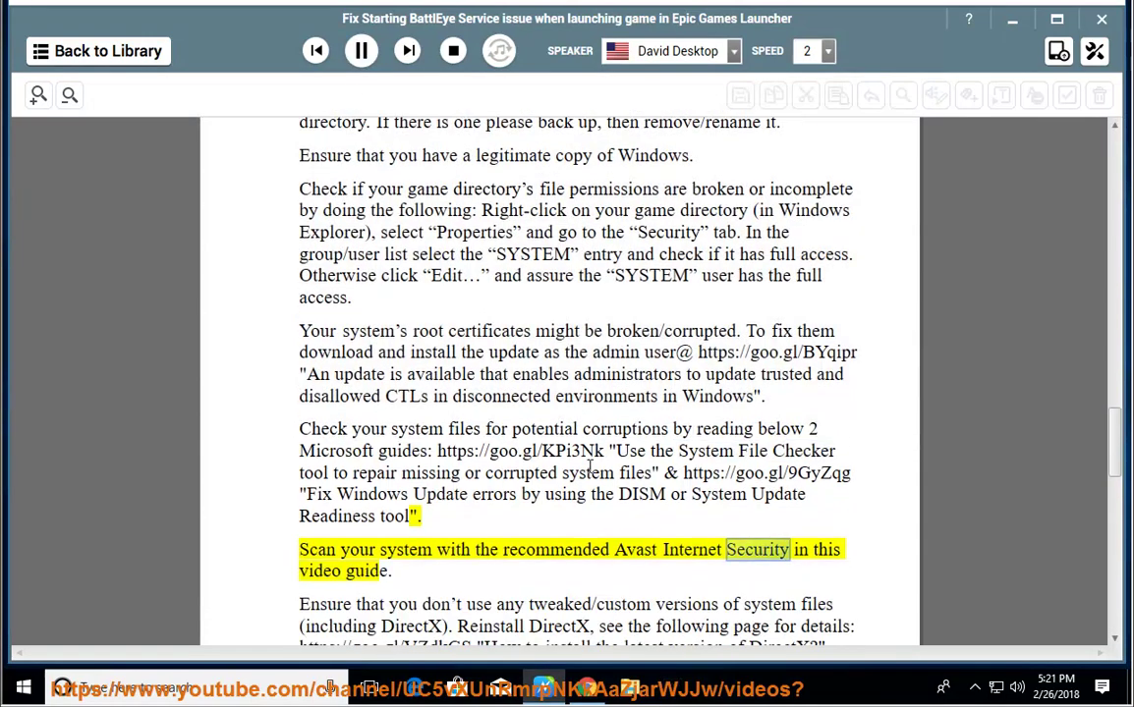